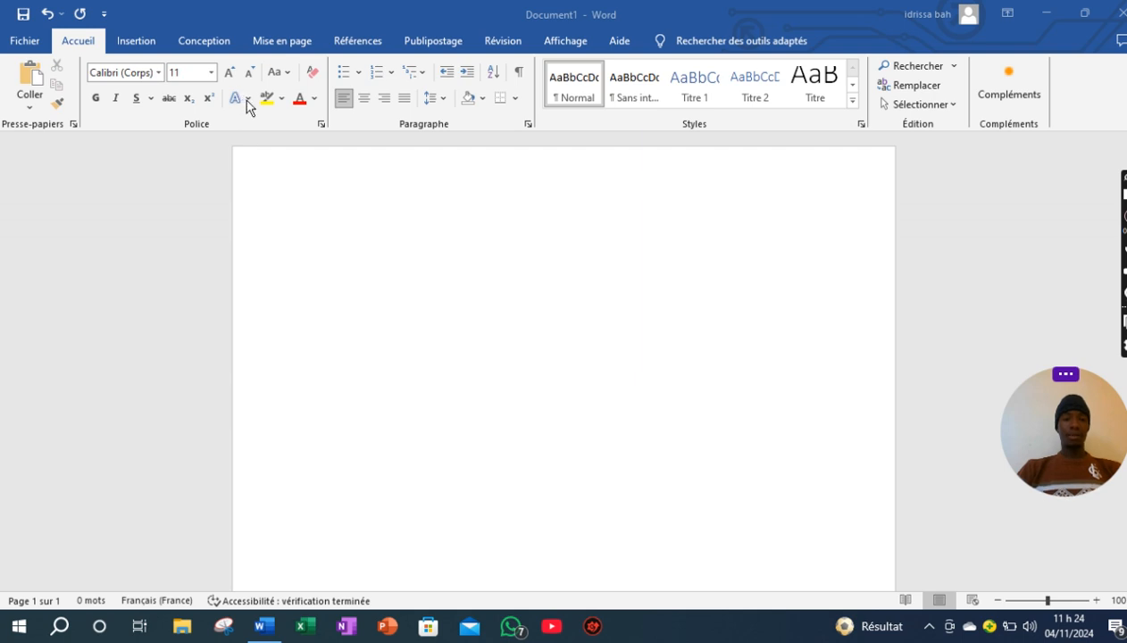
click(247, 100)
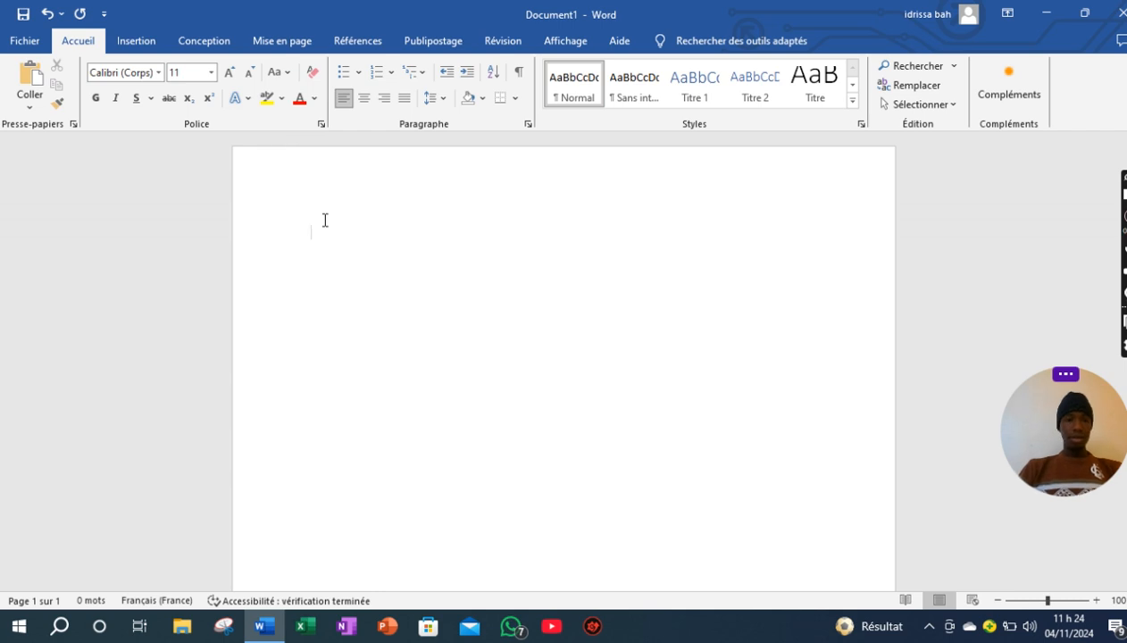
click(248, 100)
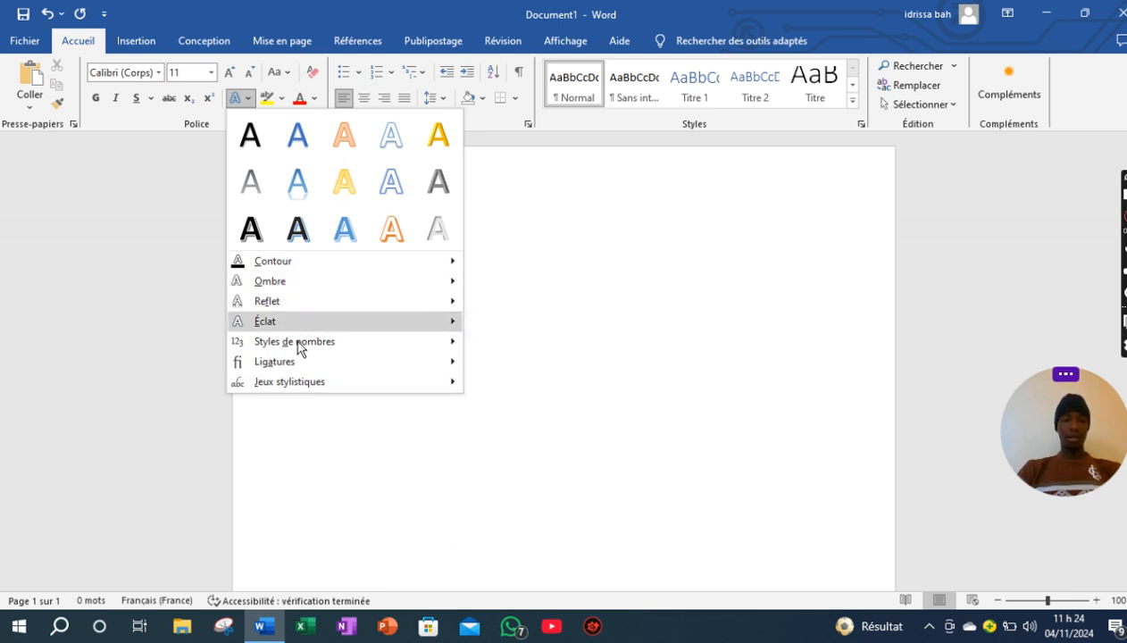
mouse_move(314, 364)
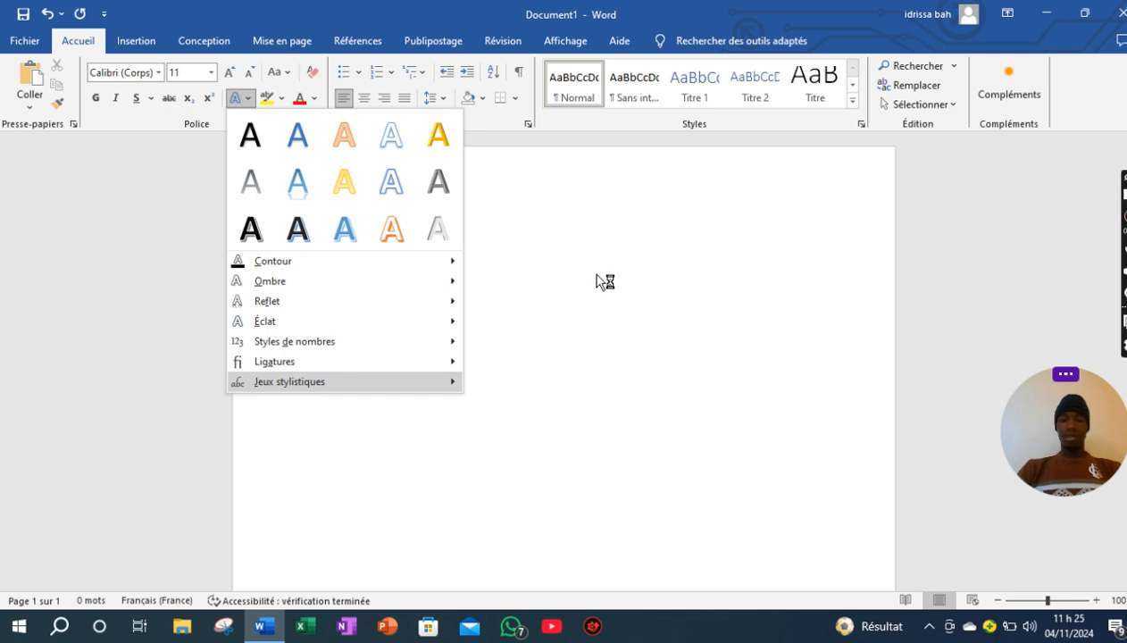
click(487, 224)
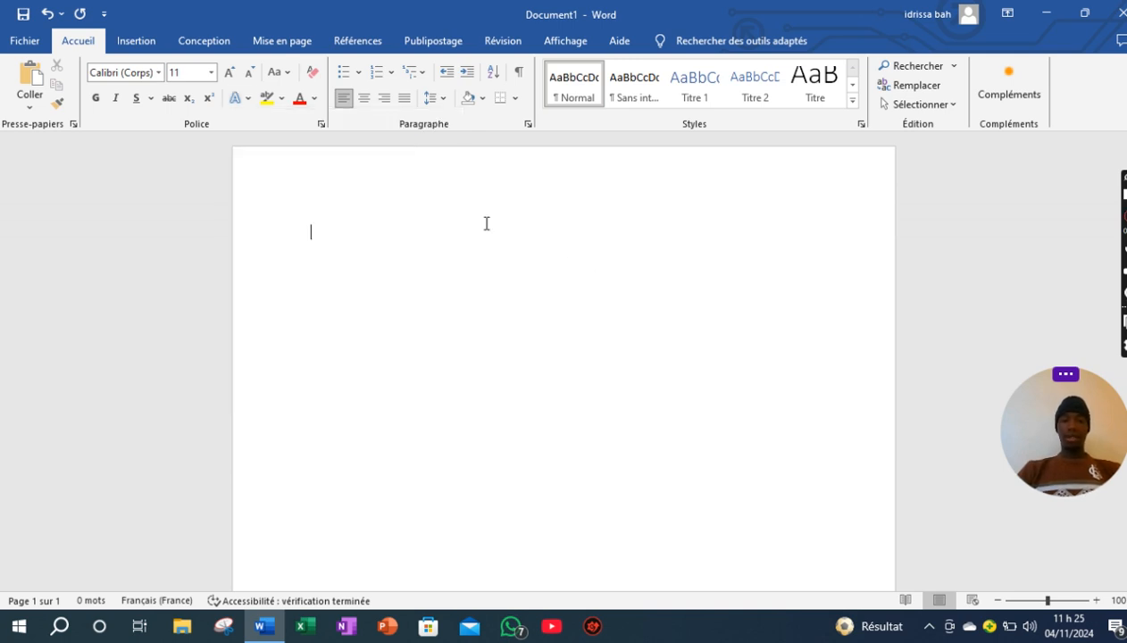
Step: Write "bonjour" on the blank page and set its font size to 36
text(bonjour)
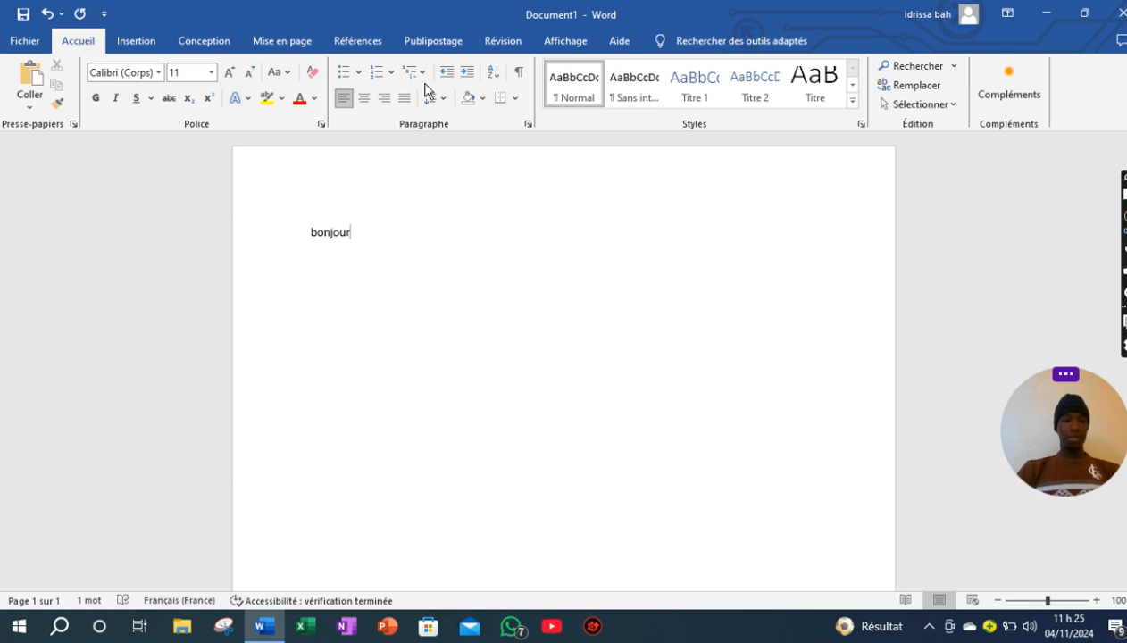
key(ctrl+a)
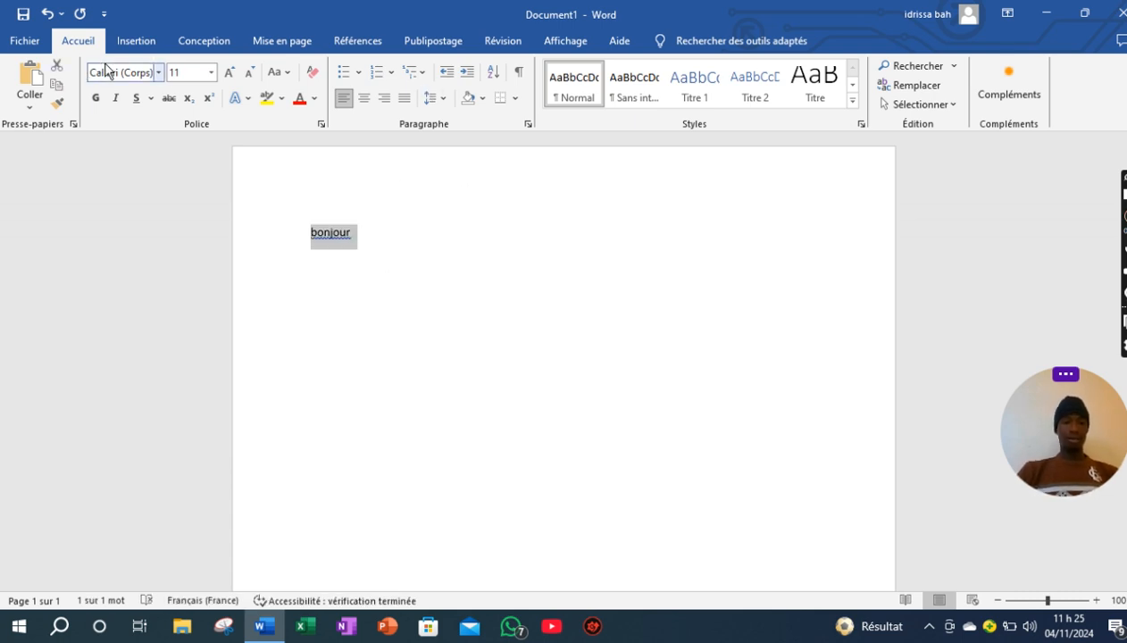
click(213, 78)
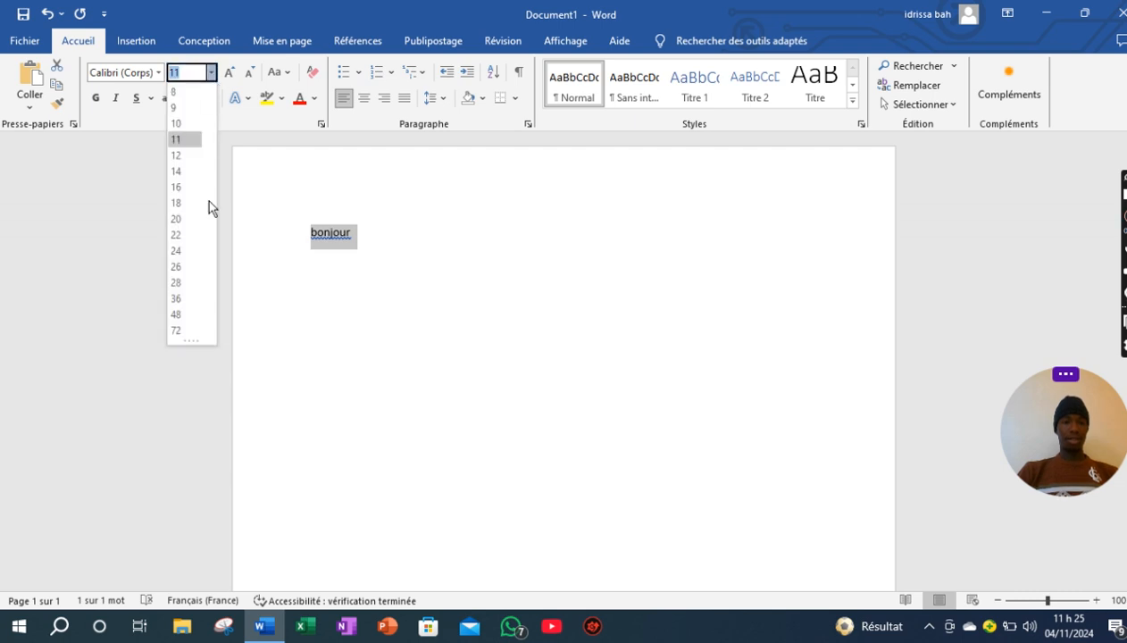
click(186, 291)
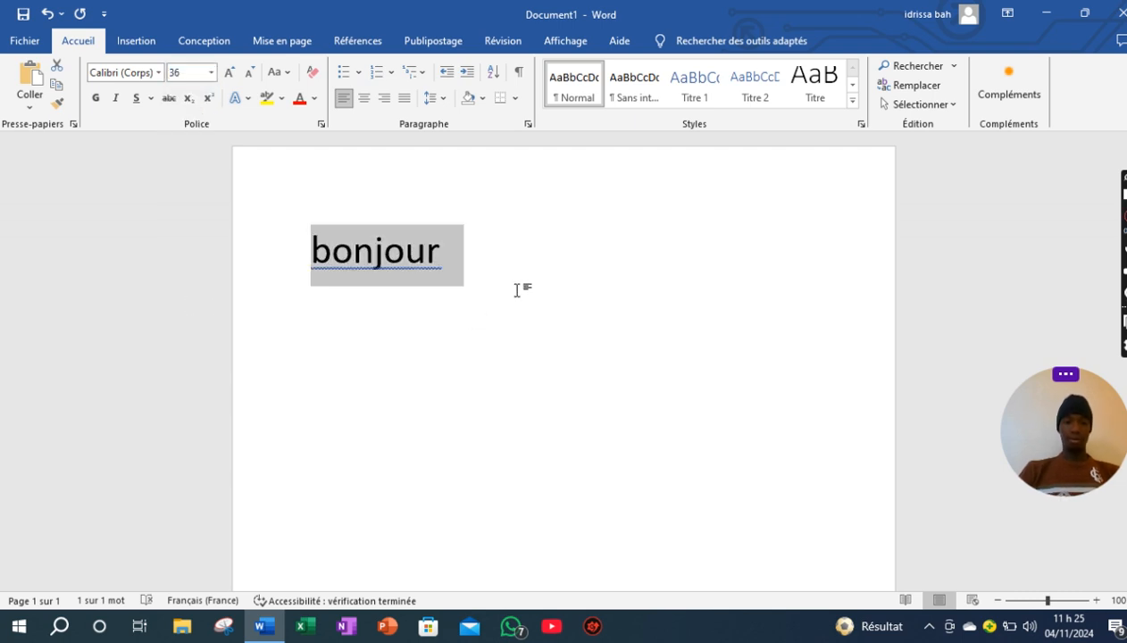
Step: Delete the enlarged word, write "bonjour" again in its place and start a new line
key(BackSpace)
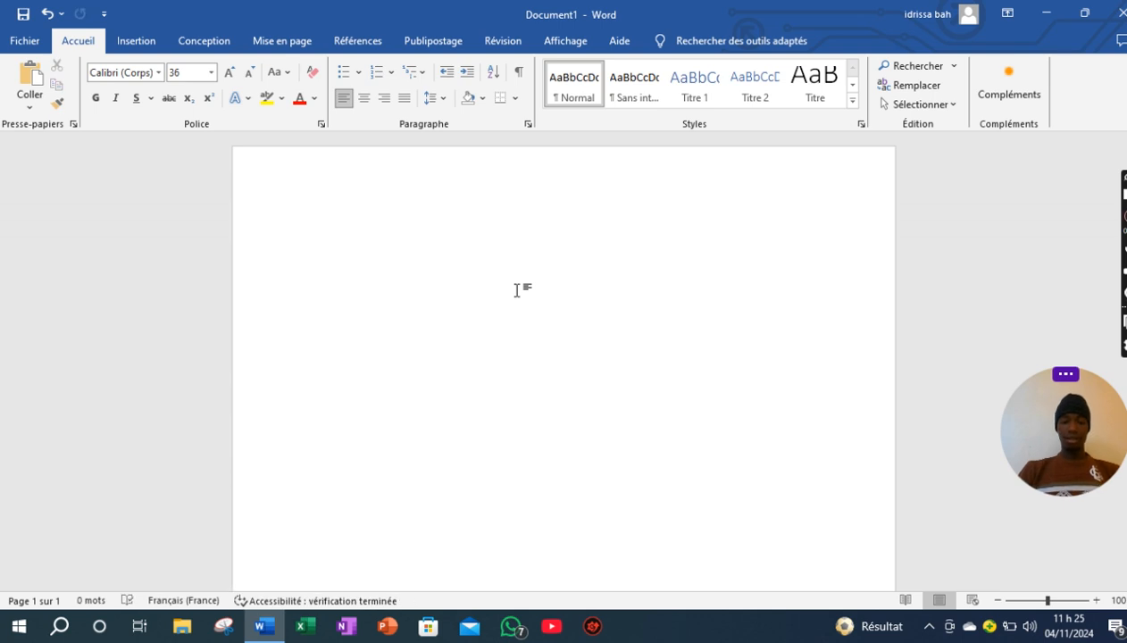
text(bonjour)
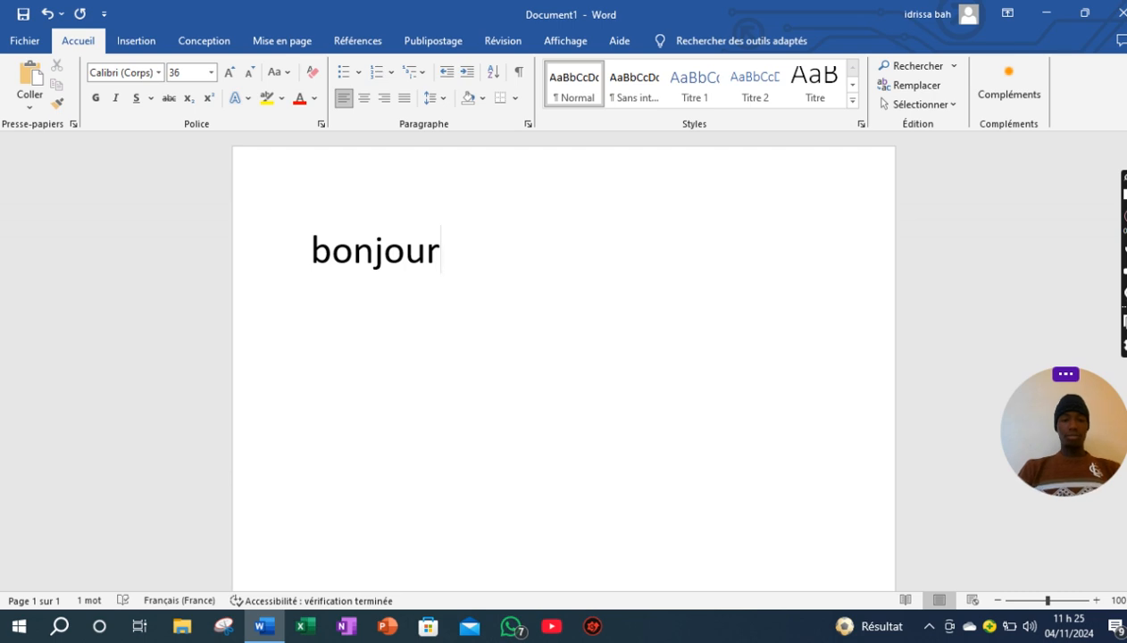
key(Return)
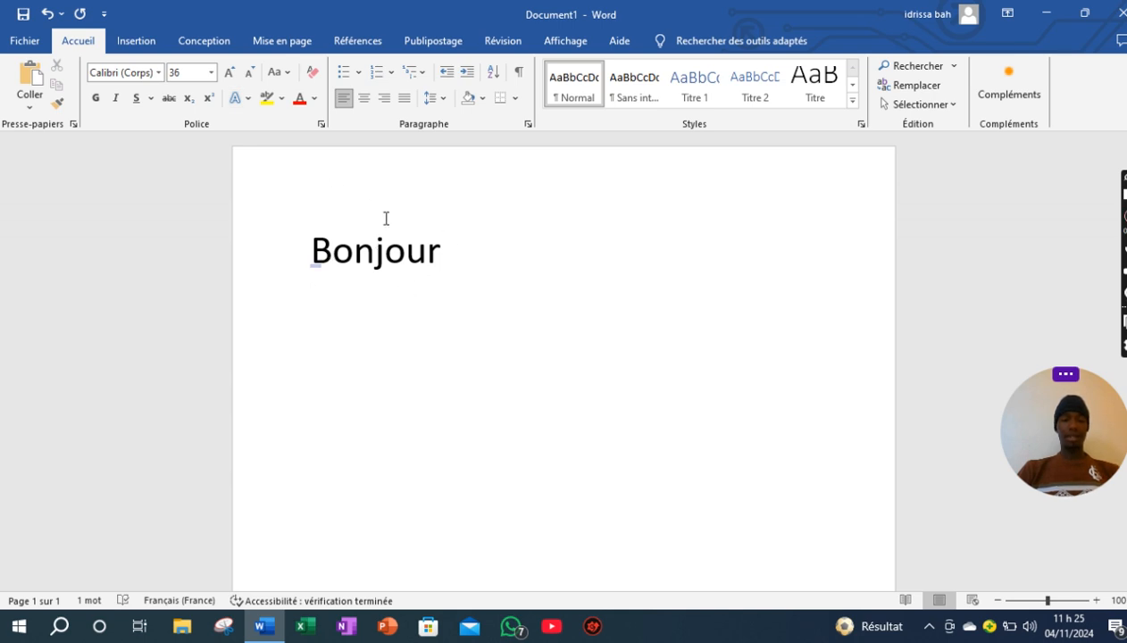
Step: Write "bonjour" on the second line with the blue shadowed text effect and start a new line
click(247, 102)
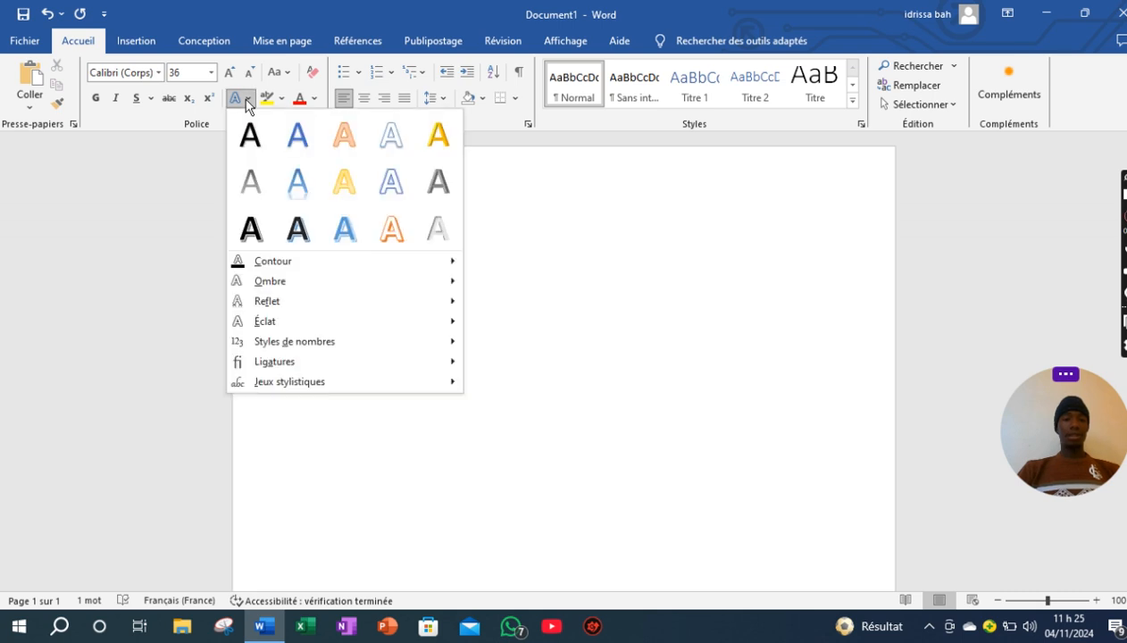
click(297, 139)
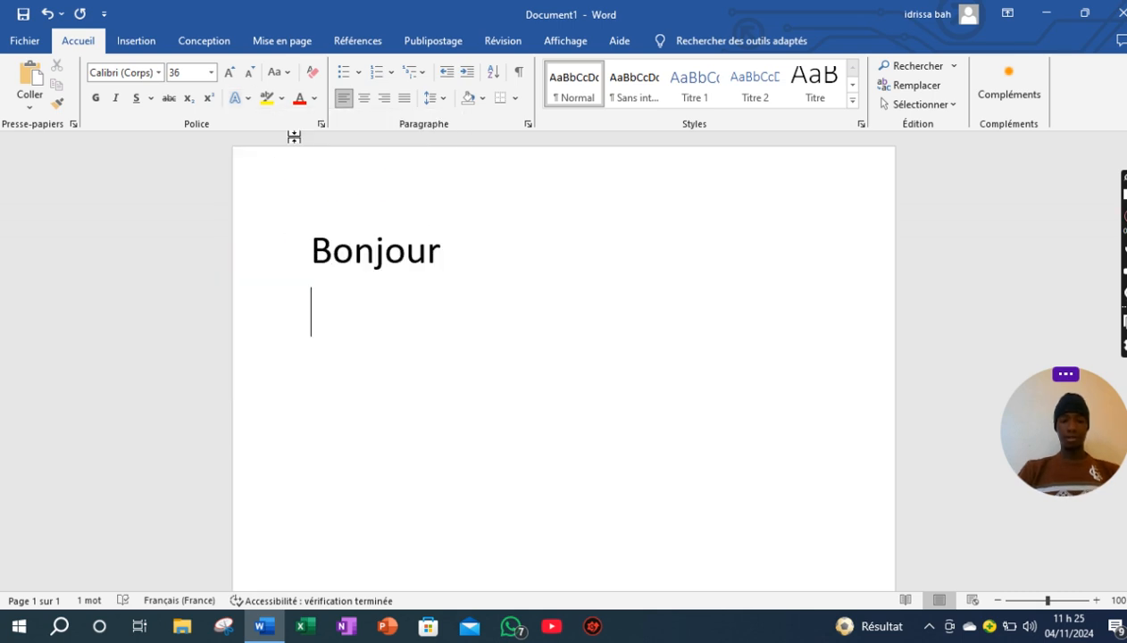
text(bonjour)
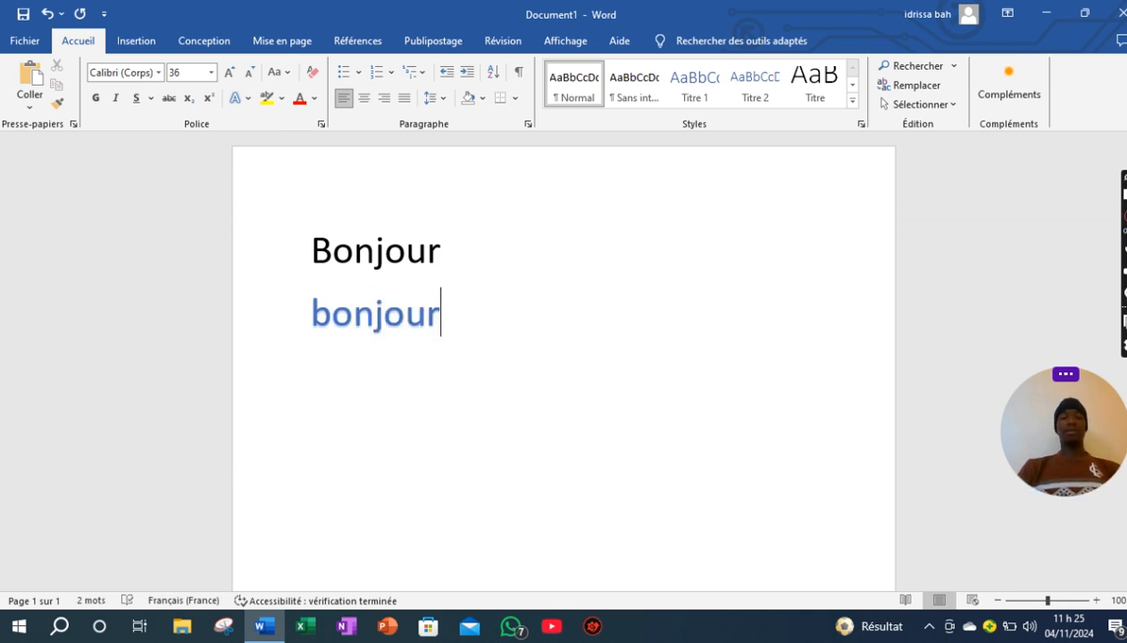
key(Return)
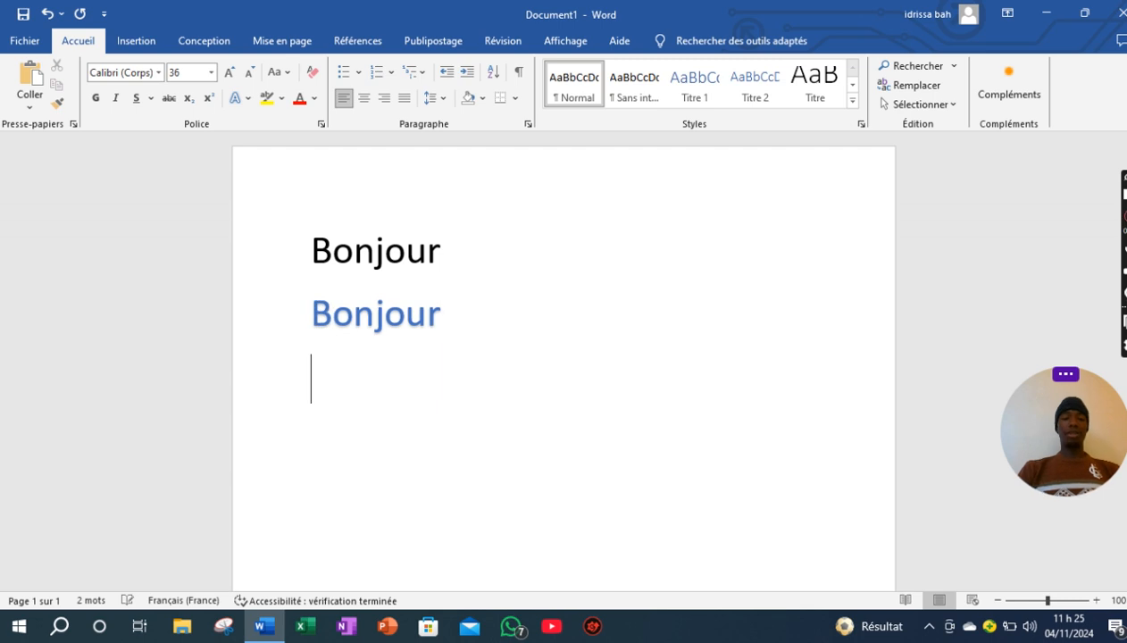
Step: Write "bonjour" on the third line with the light yellow outlined text effect and start a new line
click(246, 98)
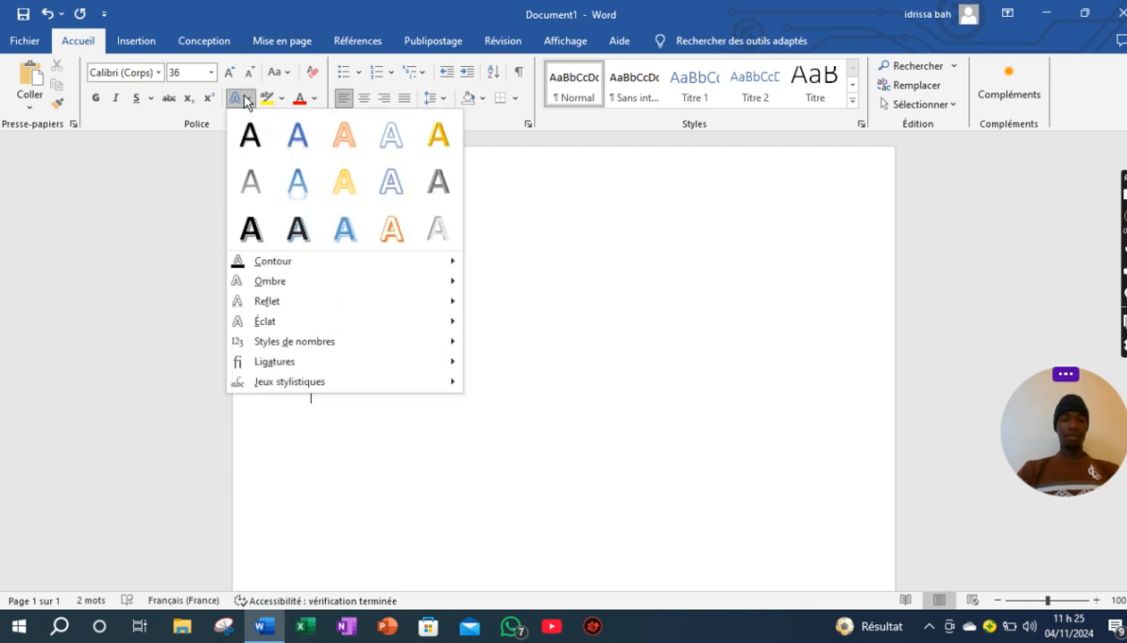
click(344, 182)
key(Return)
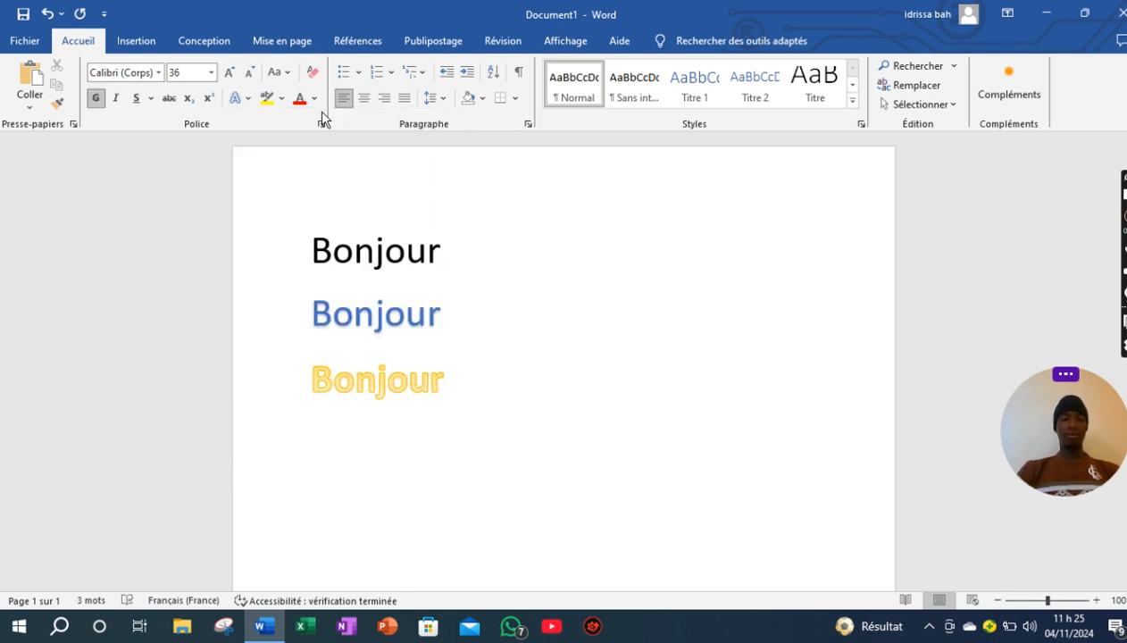
Step: Write "bonjour" on the fourth line with the solid gold bevelled text effect and start a new line
click(247, 100)
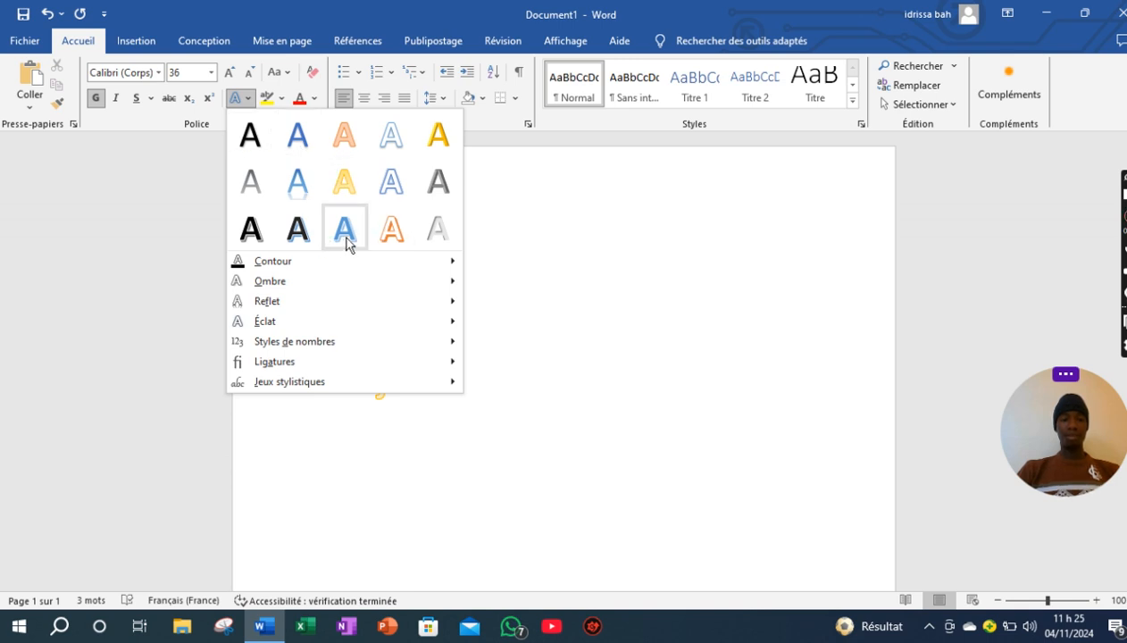
click(437, 140)
text(bojour)
key(BackSpace)
key(BackSpace)
key(BackSpace)
key(BackSpace)
text(jo)
key(BackSpace)
key(BackSpace)
text(njour)
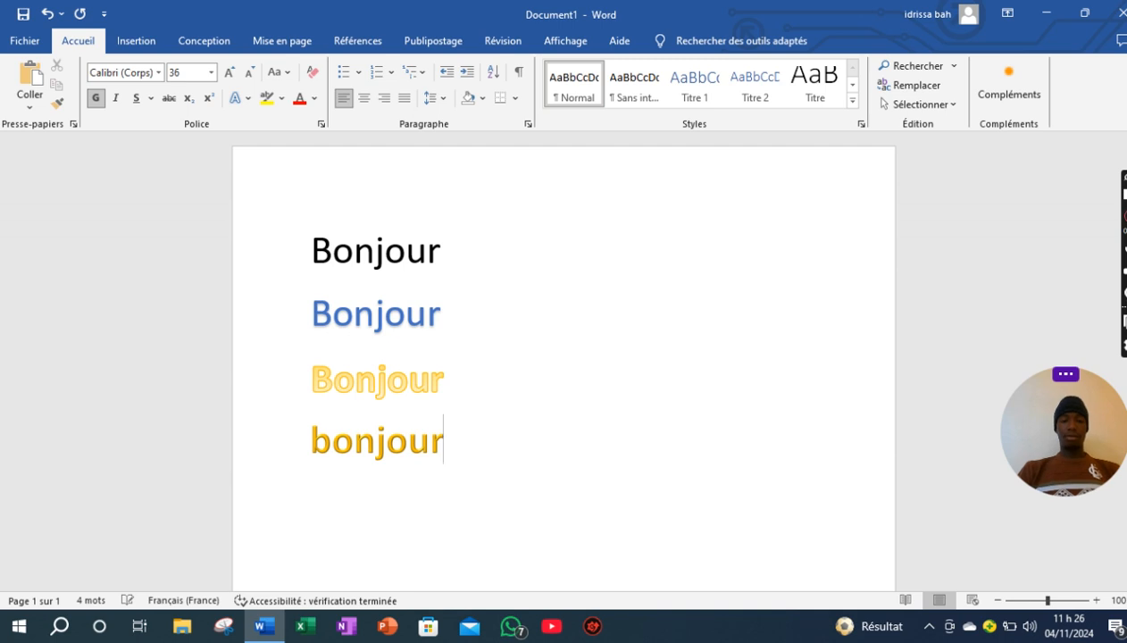
key(Return)
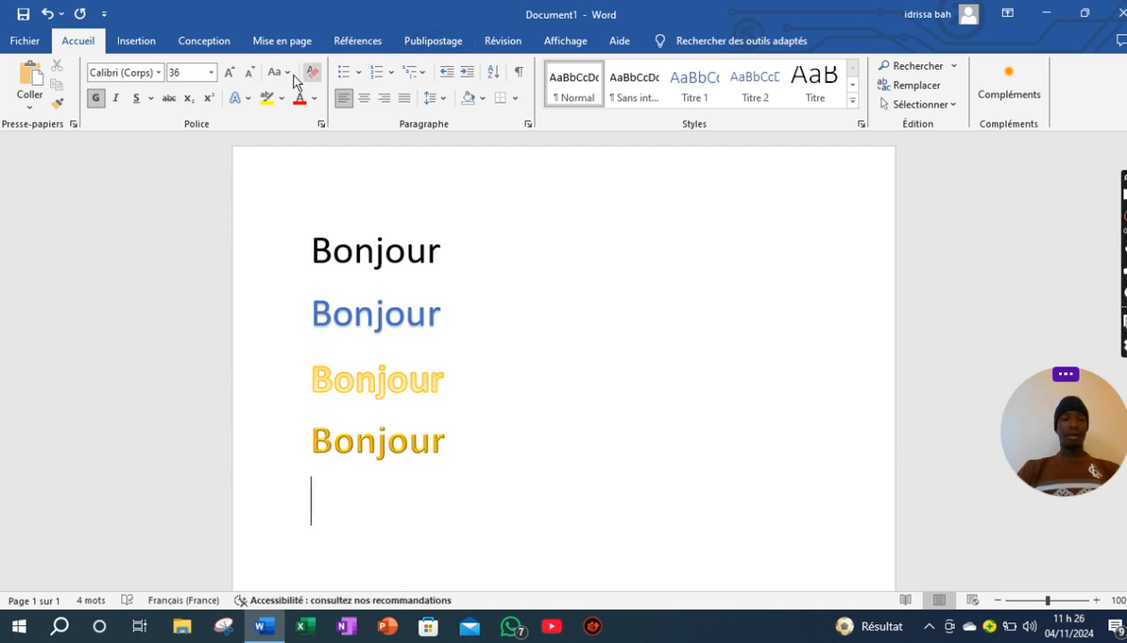
click(248, 99)
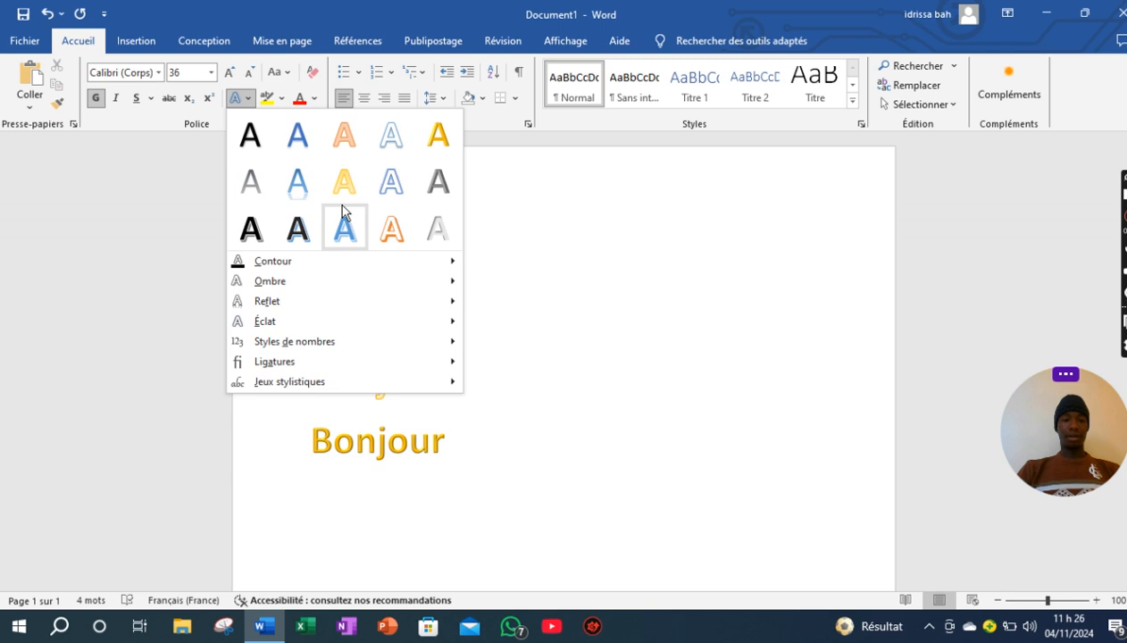
mouse_move(433, 257)
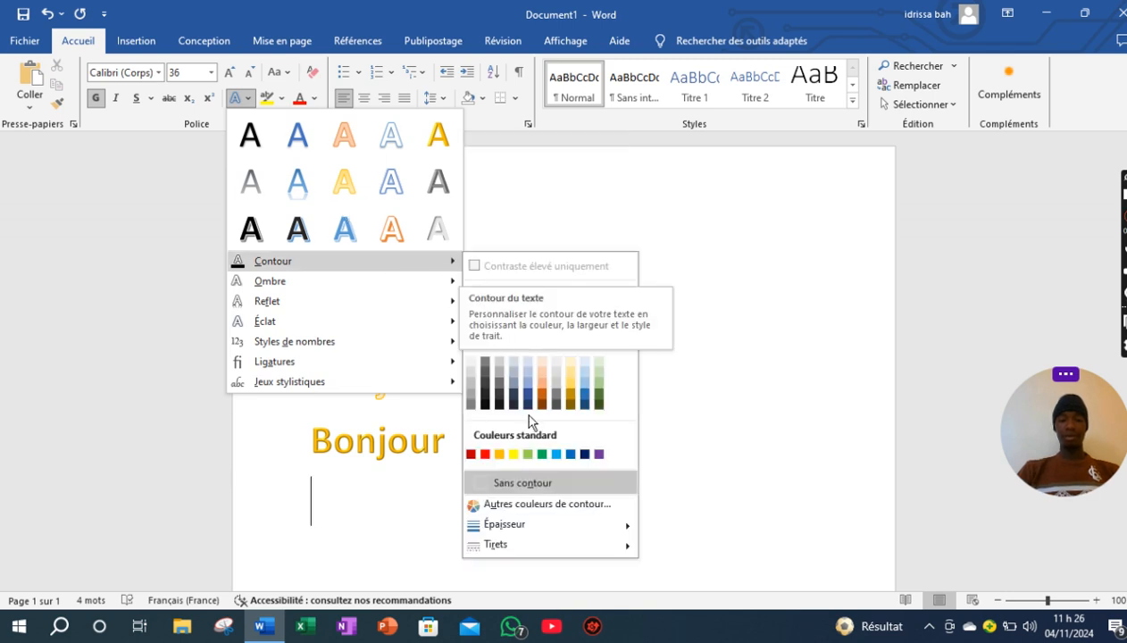
click(672, 373)
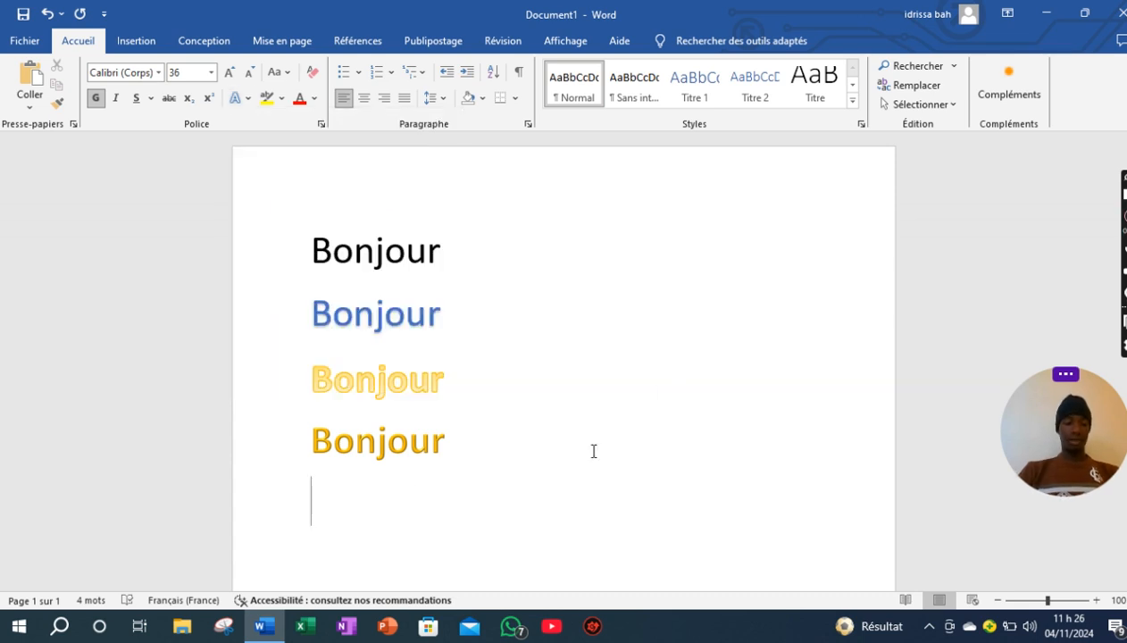
Step: Apply a standard red text outline to all four "Bonjour" lines
key(ctrl+a)
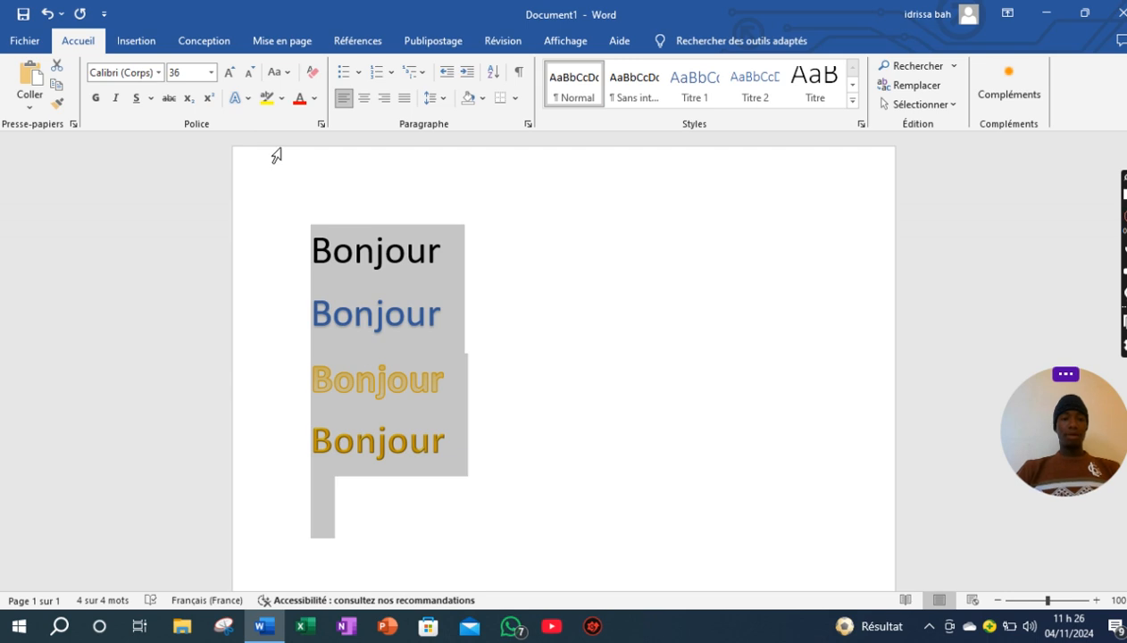
click(248, 100)
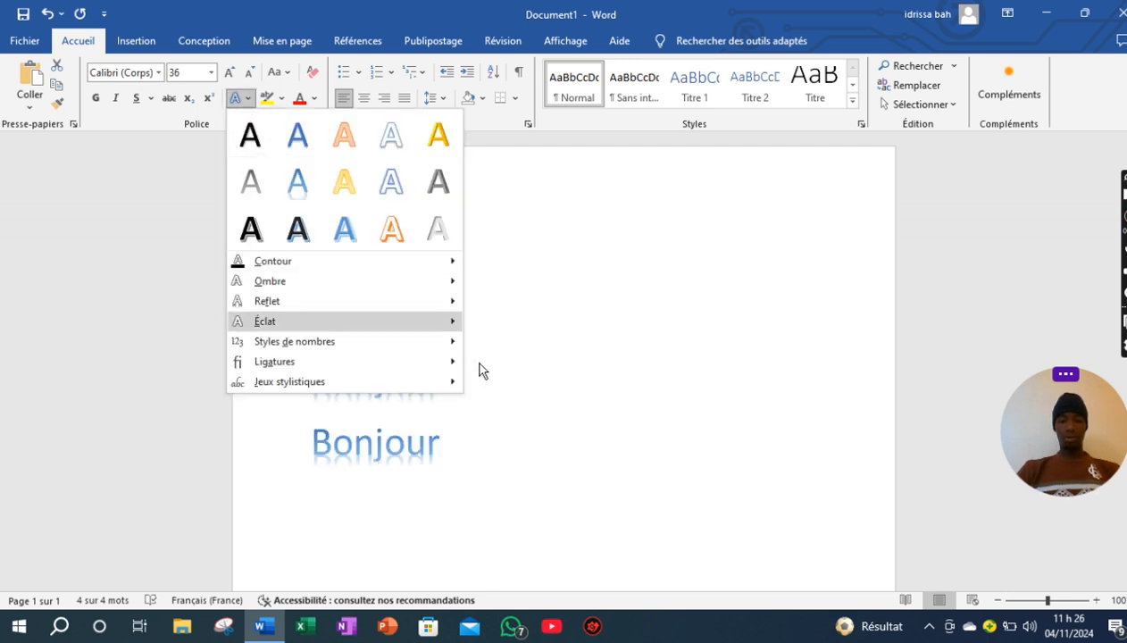
mouse_move(268, 321)
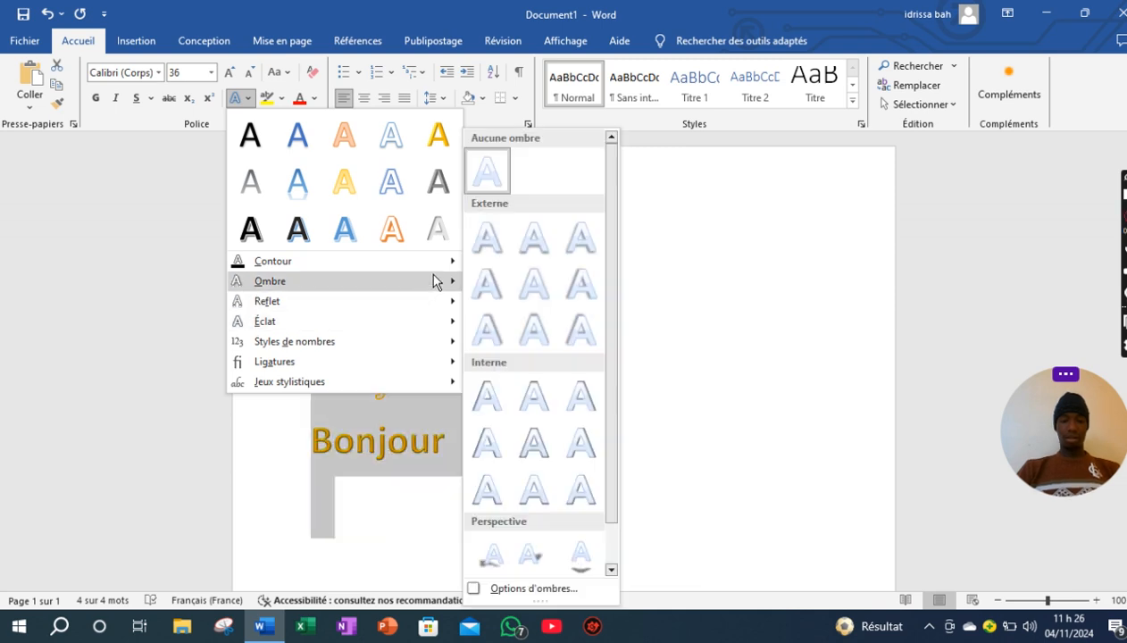
mouse_move(447, 259)
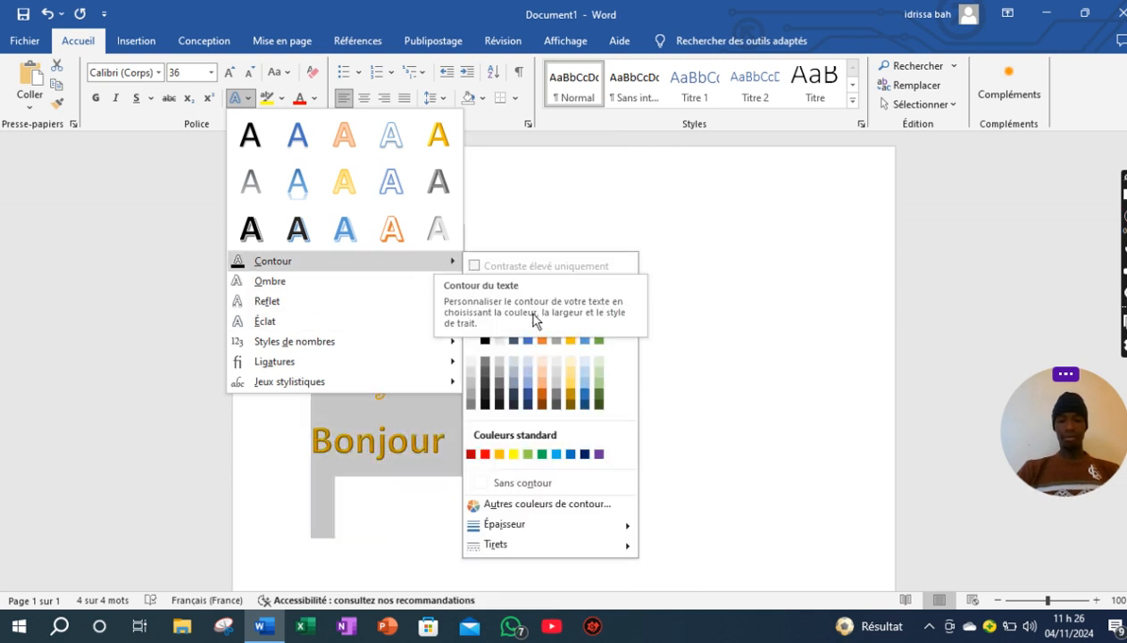
click(485, 455)
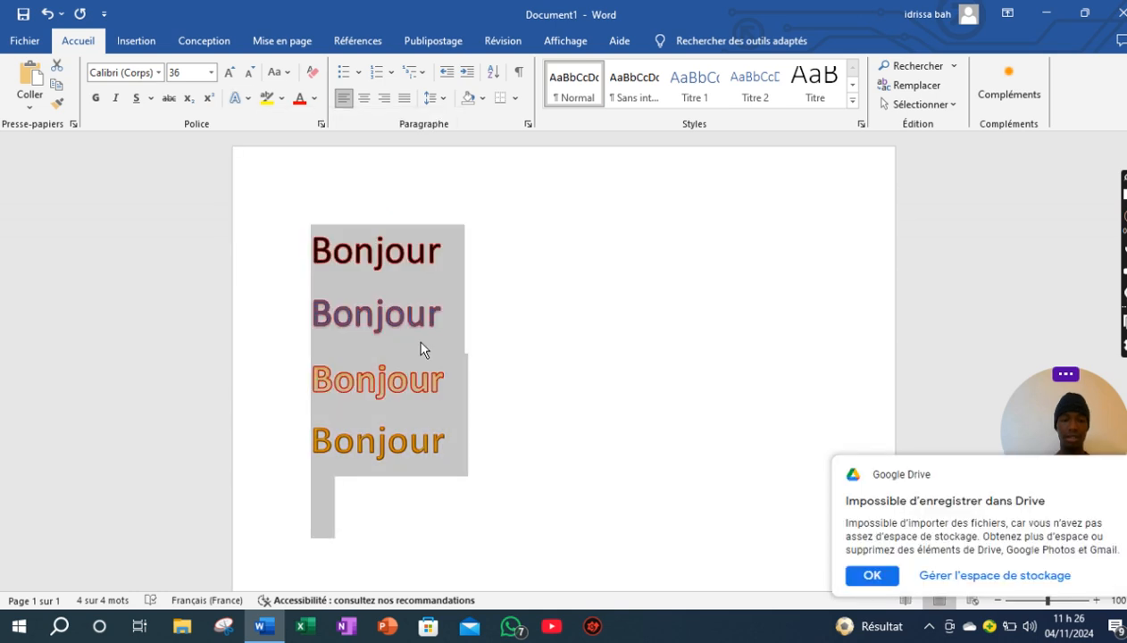
click(566, 318)
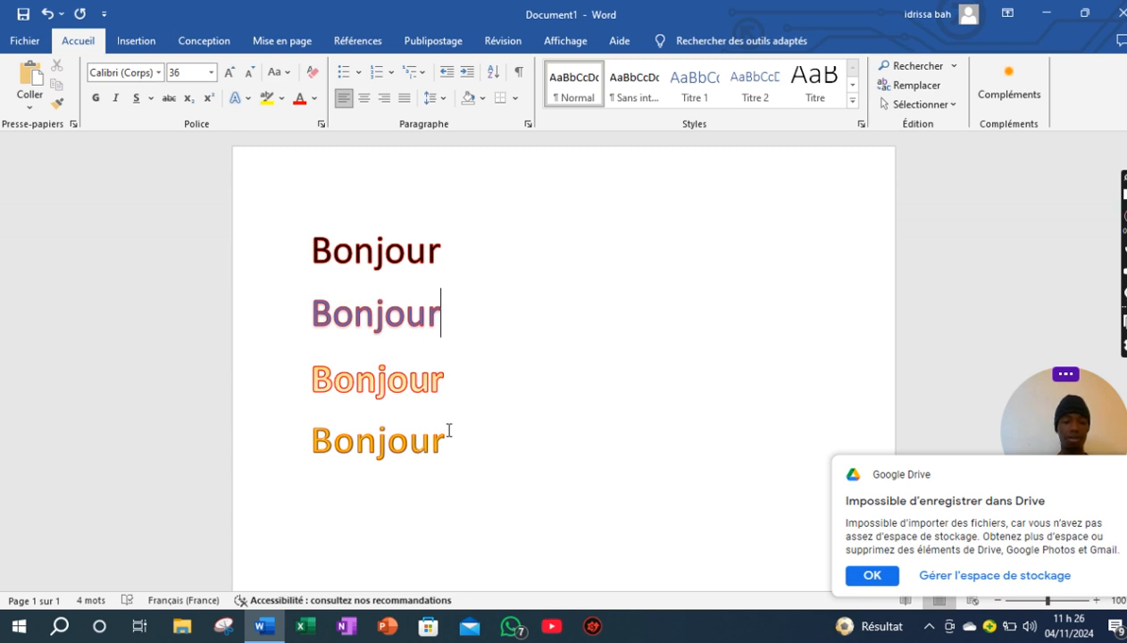
Step: Set the text outline of all four "Bonjour" lines to standard green
key(ctrl+a)
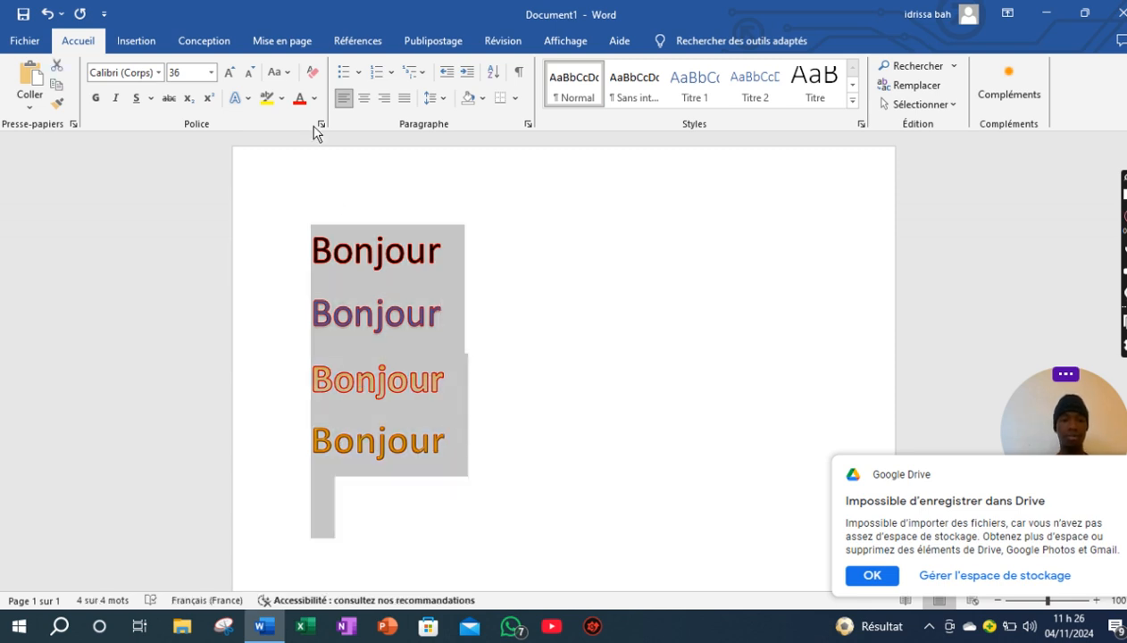
click(243, 98)
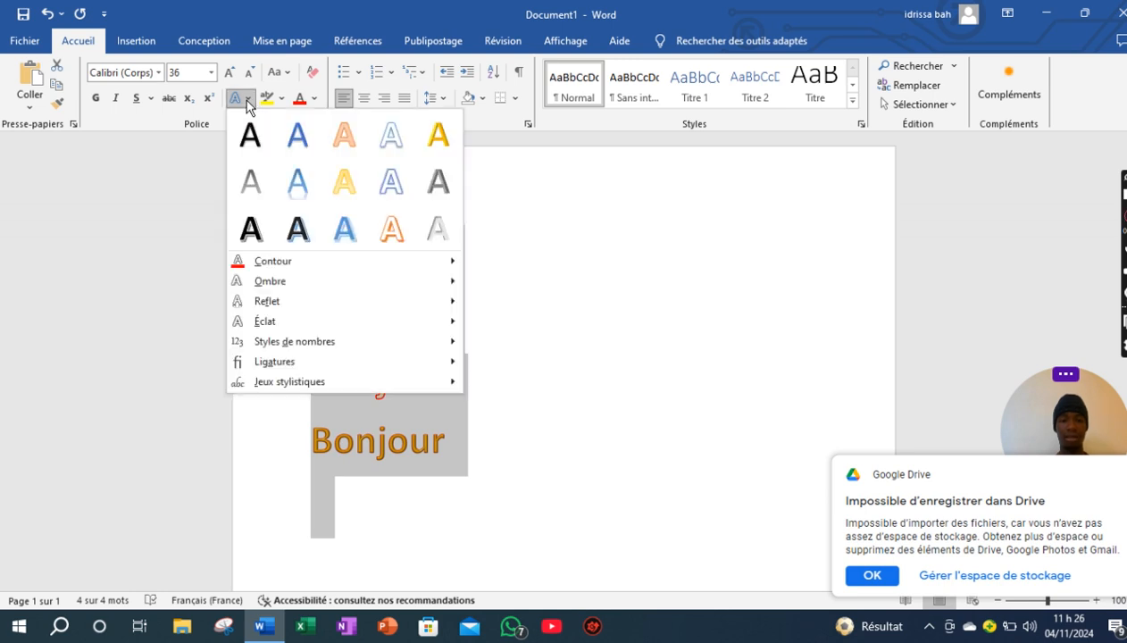
mouse_move(317, 270)
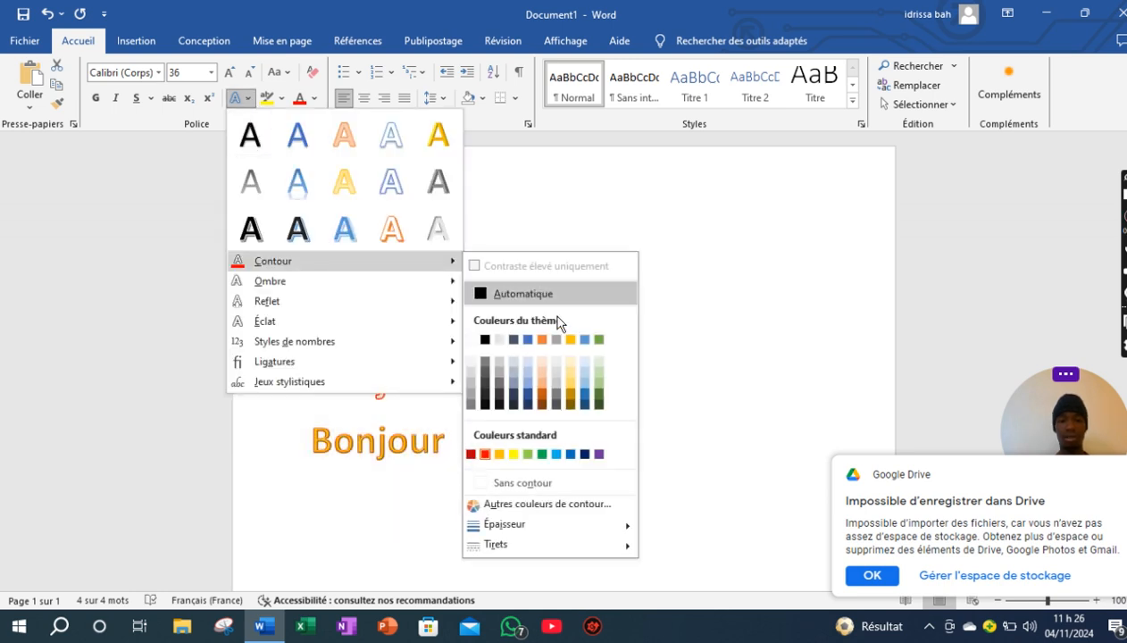
click(542, 455)
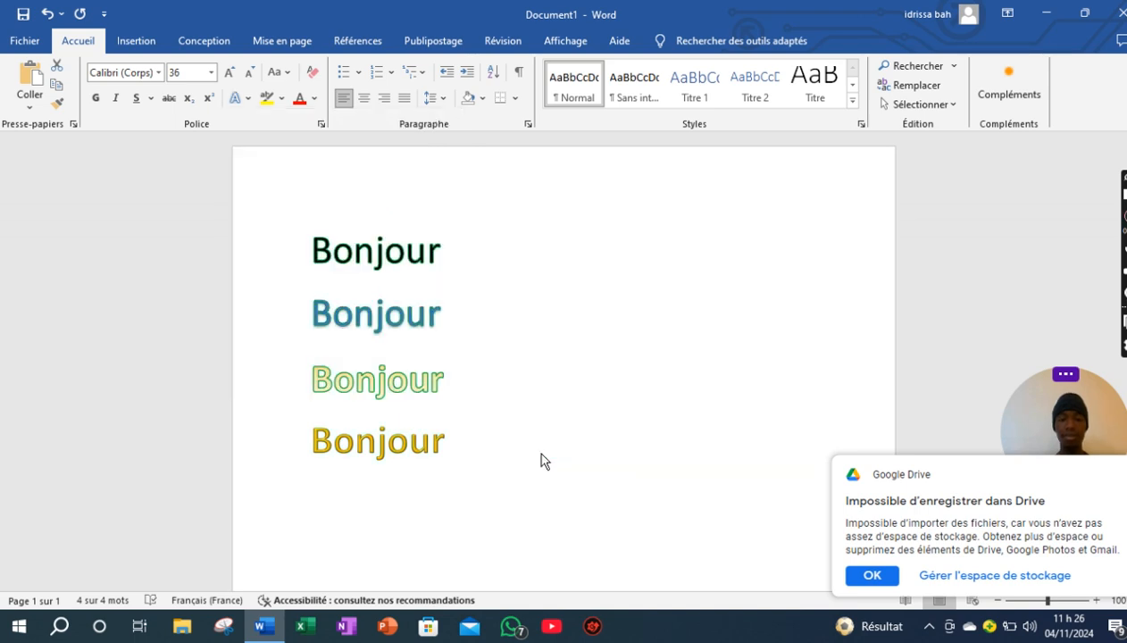
click(574, 393)
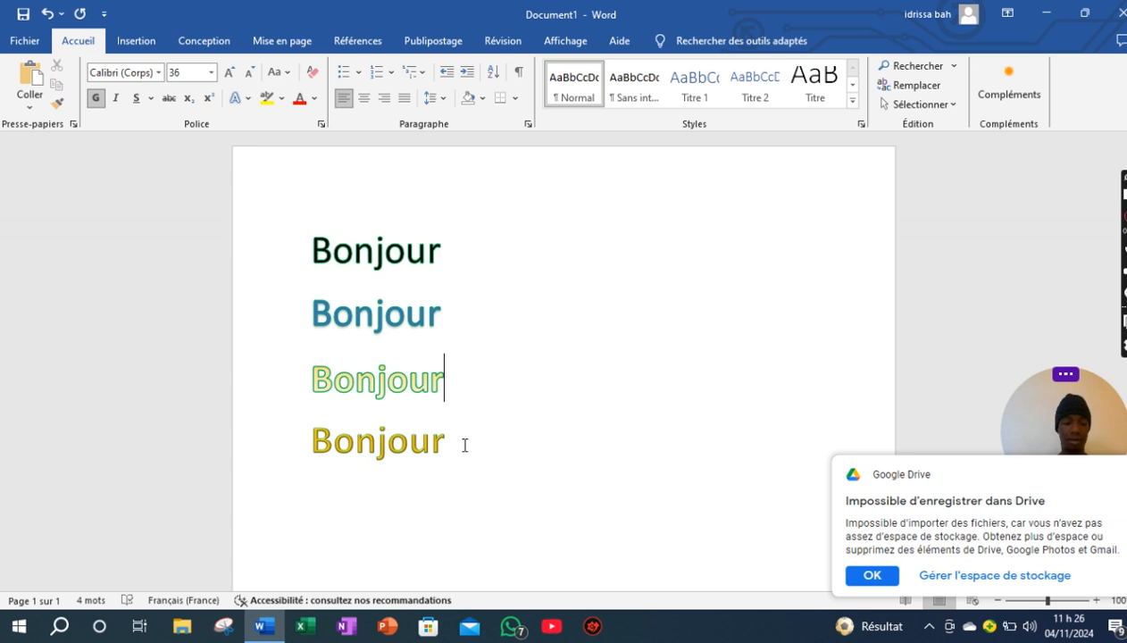
Step: Set the font size of all four "Bonjour" lines to 48
key(ctrl+a)
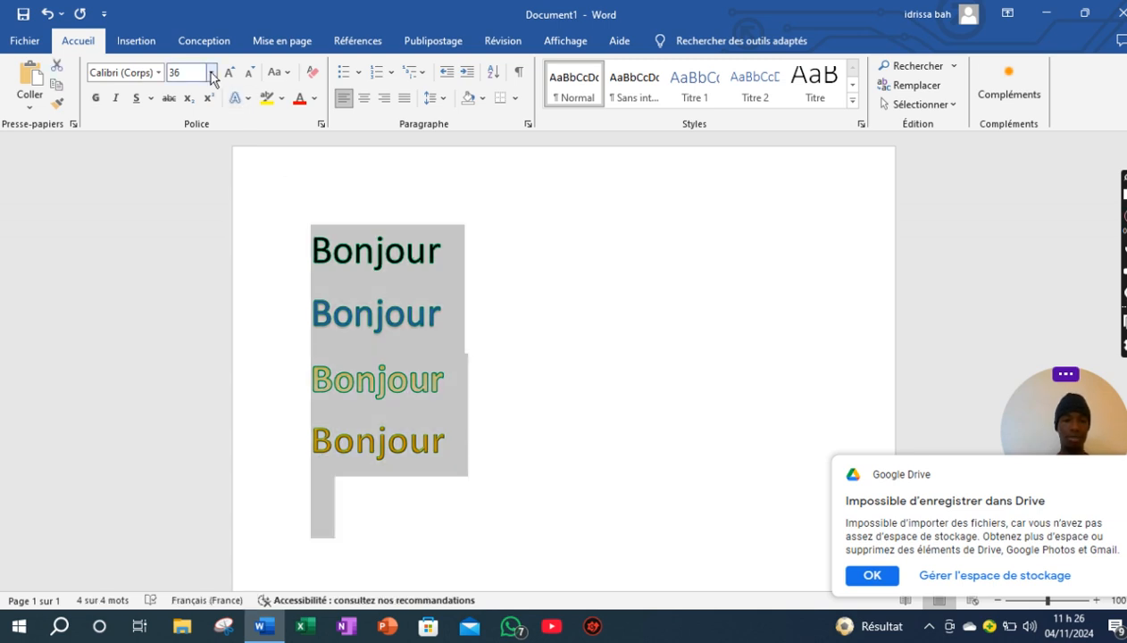
click(211, 73)
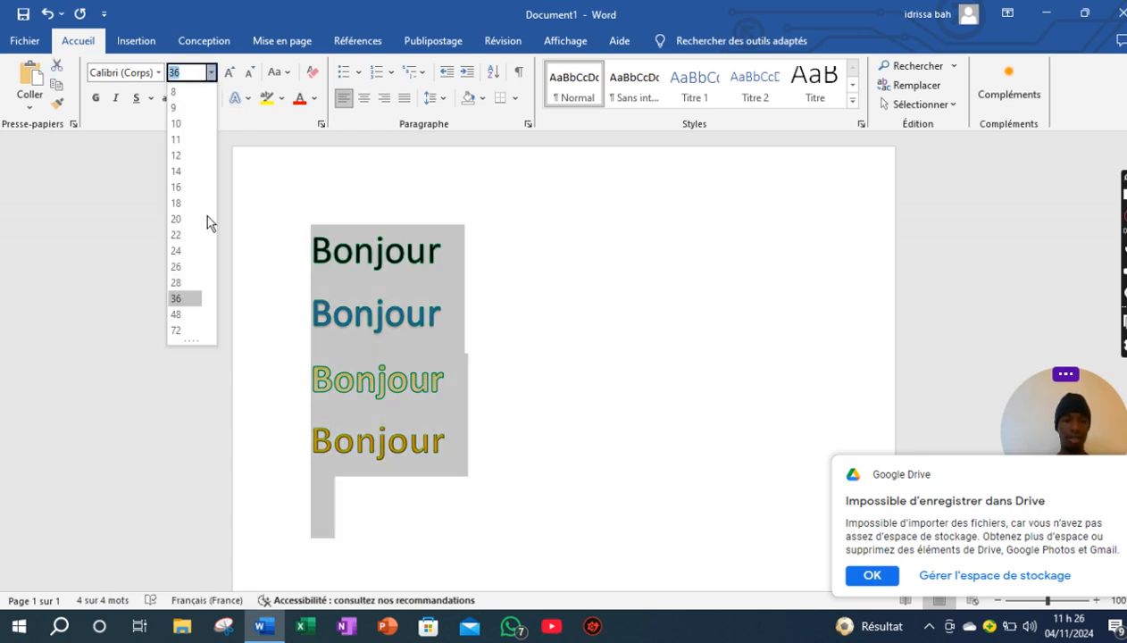
click(184, 313)
click(575, 314)
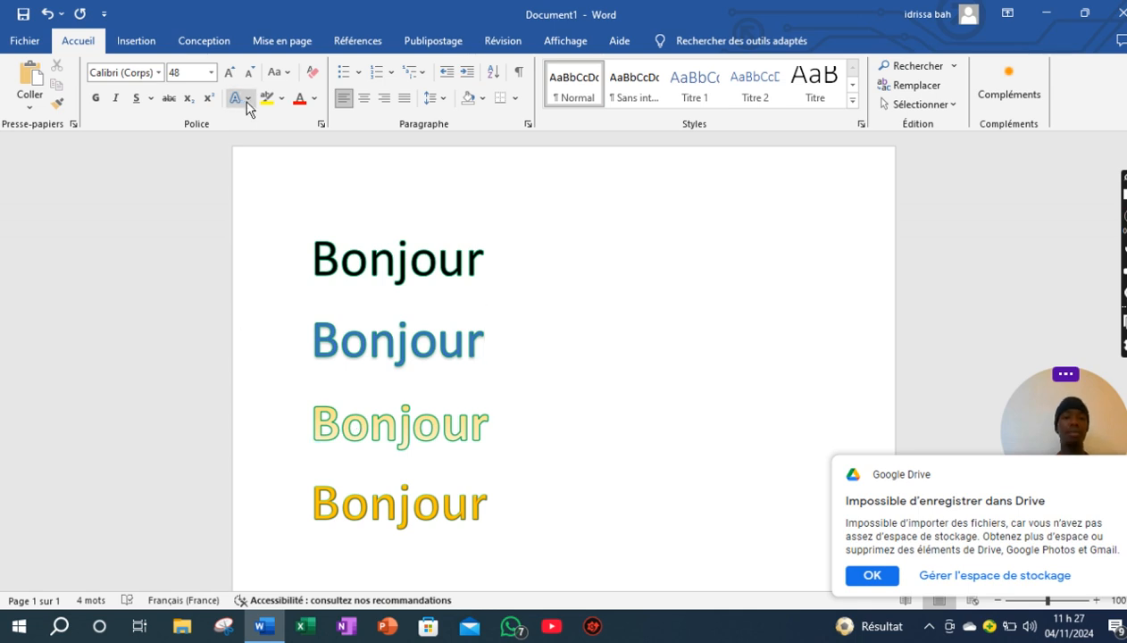
Step: Apply the perspective shadow that falls below the text to all four "Bonjour" lines and dismiss the Google Drive notification
key(ctrl+a)
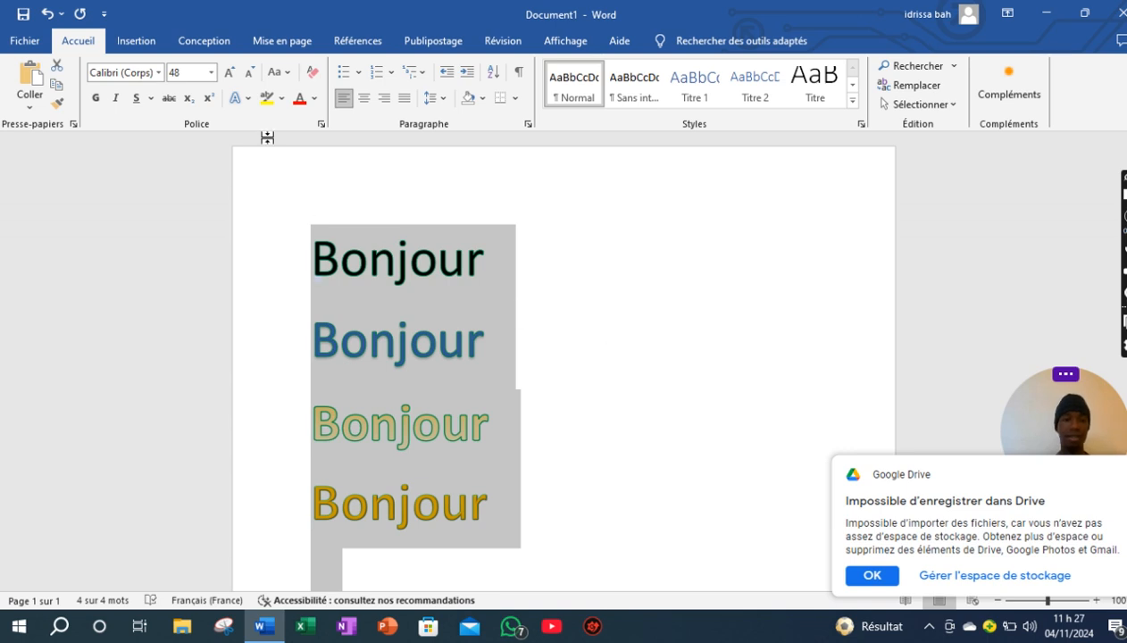
click(252, 104)
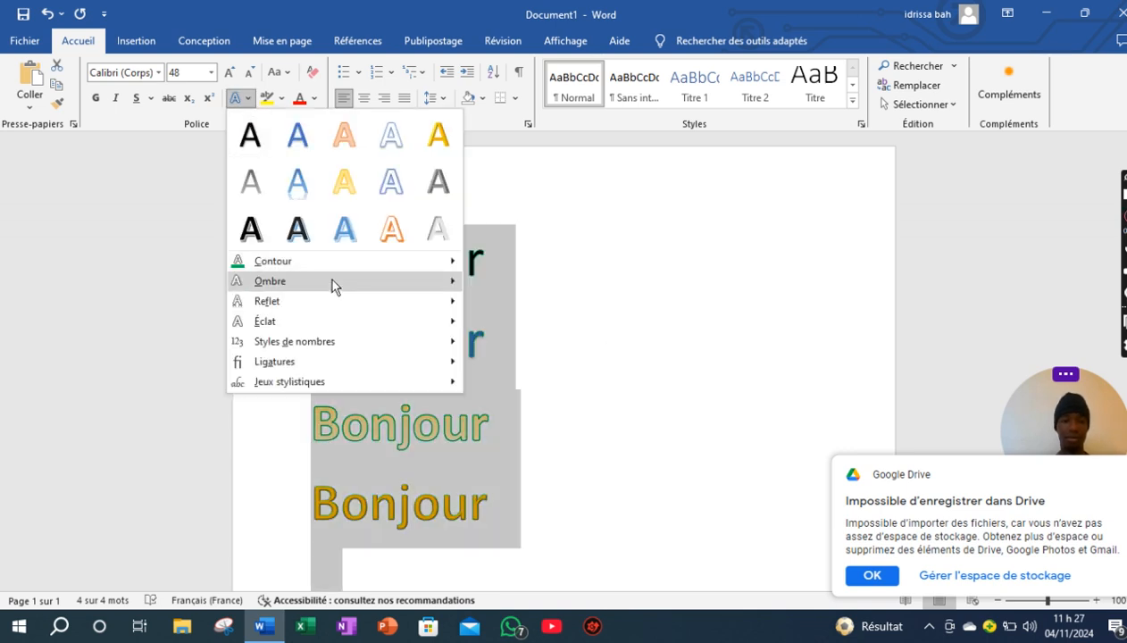
mouse_move(330, 281)
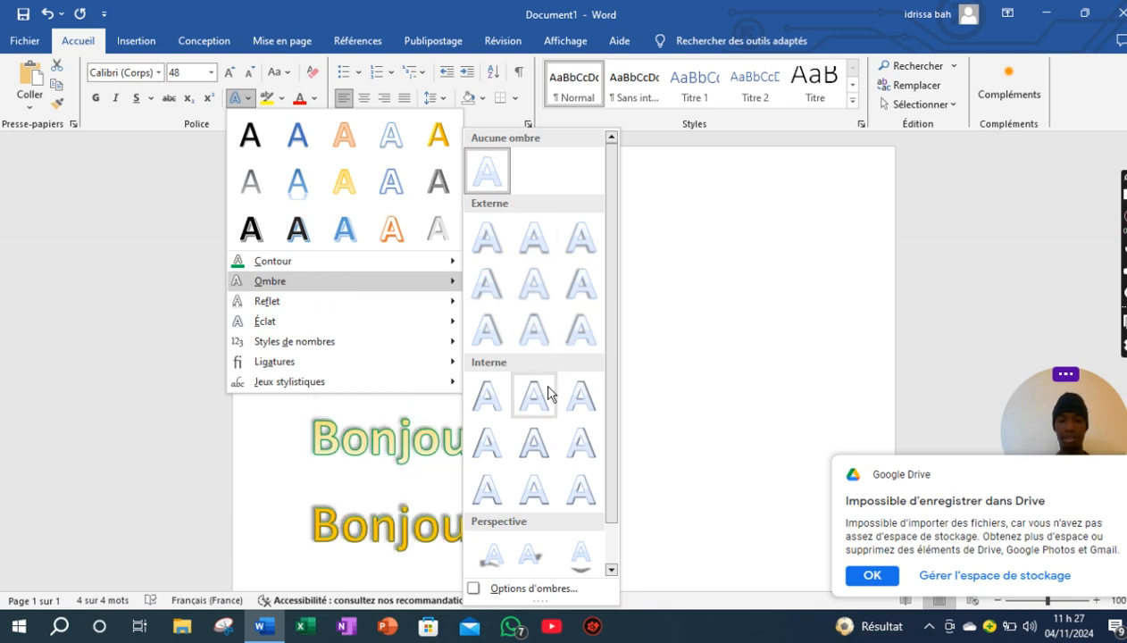
click(581, 556)
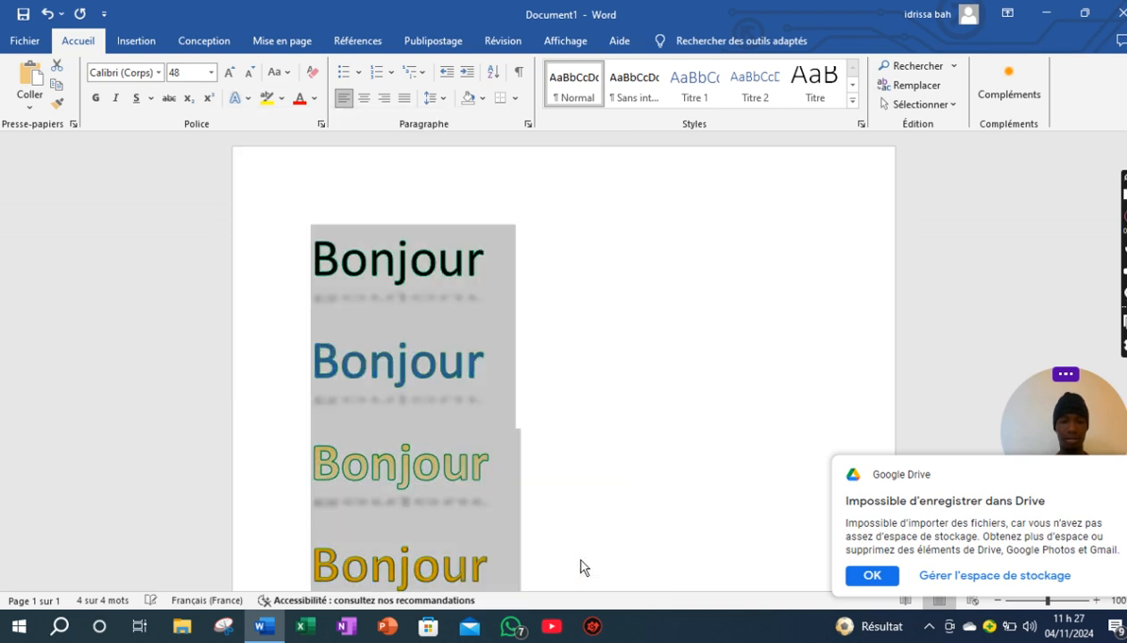
click(1109, 483)
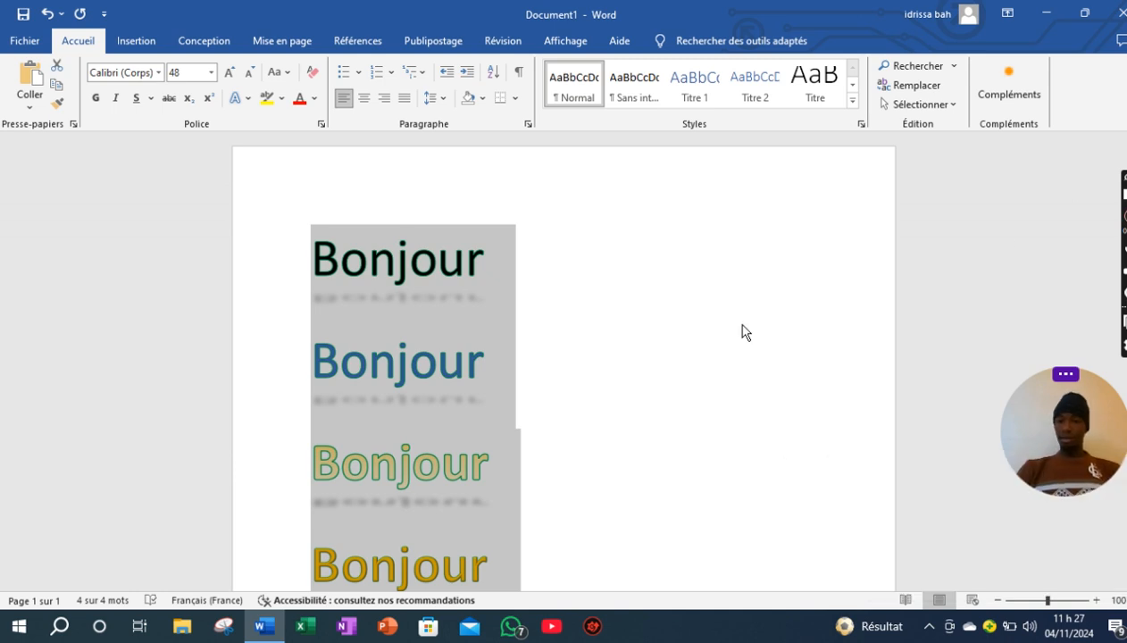
click(665, 339)
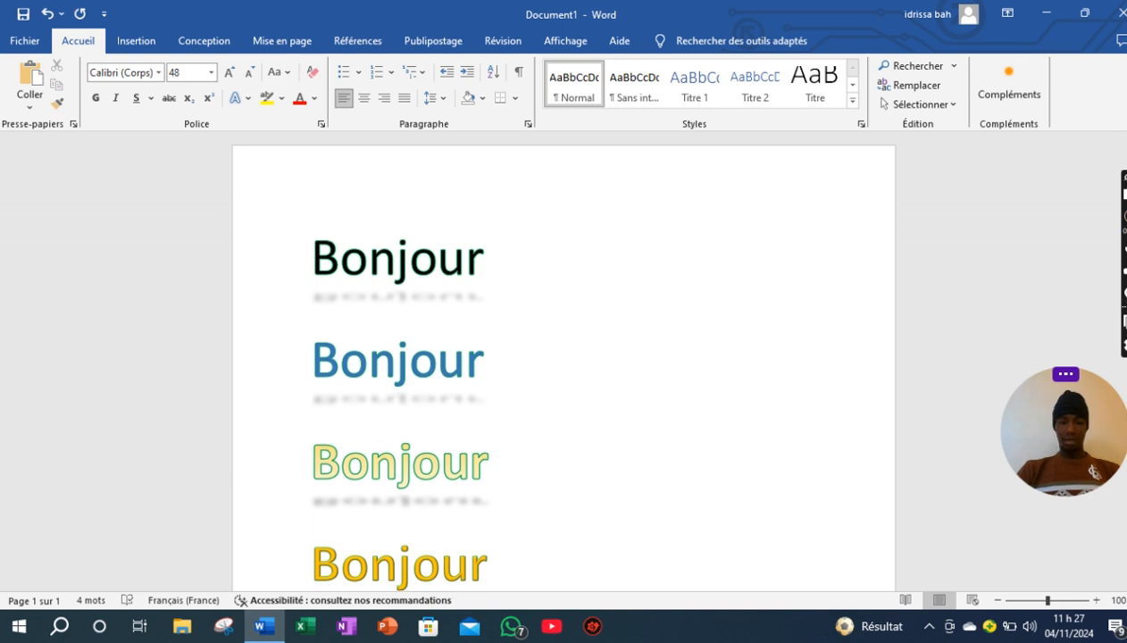
Step: Remove the text shadow from all four "Bonjour" lines
scroll(1063, 277, down, 5)
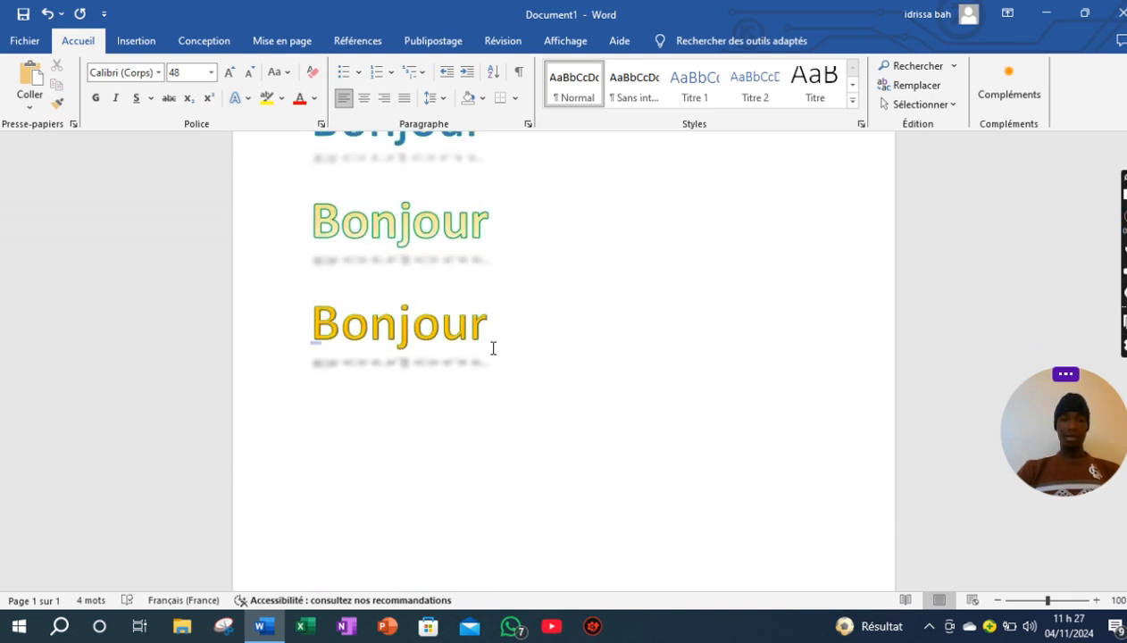
key(ctrl+a)
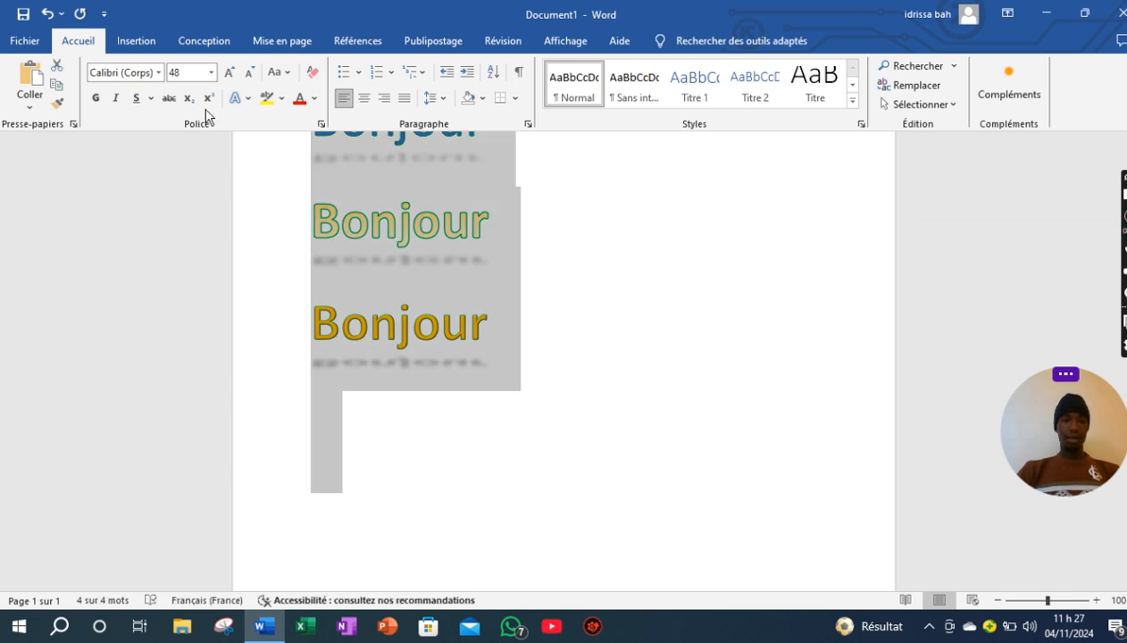
click(249, 99)
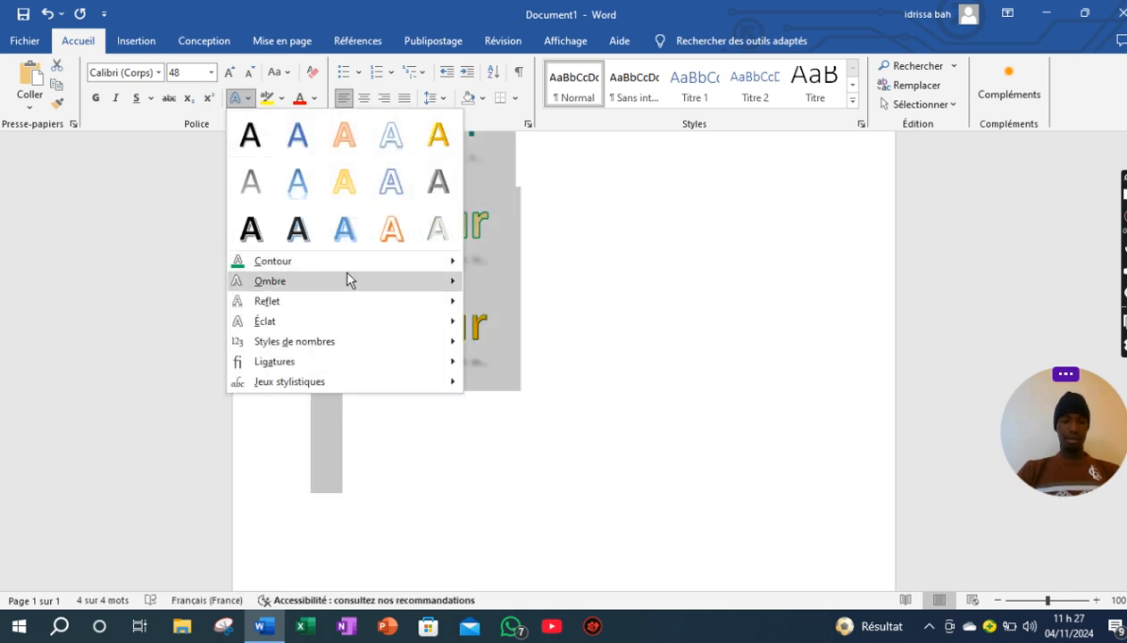
mouse_move(348, 281)
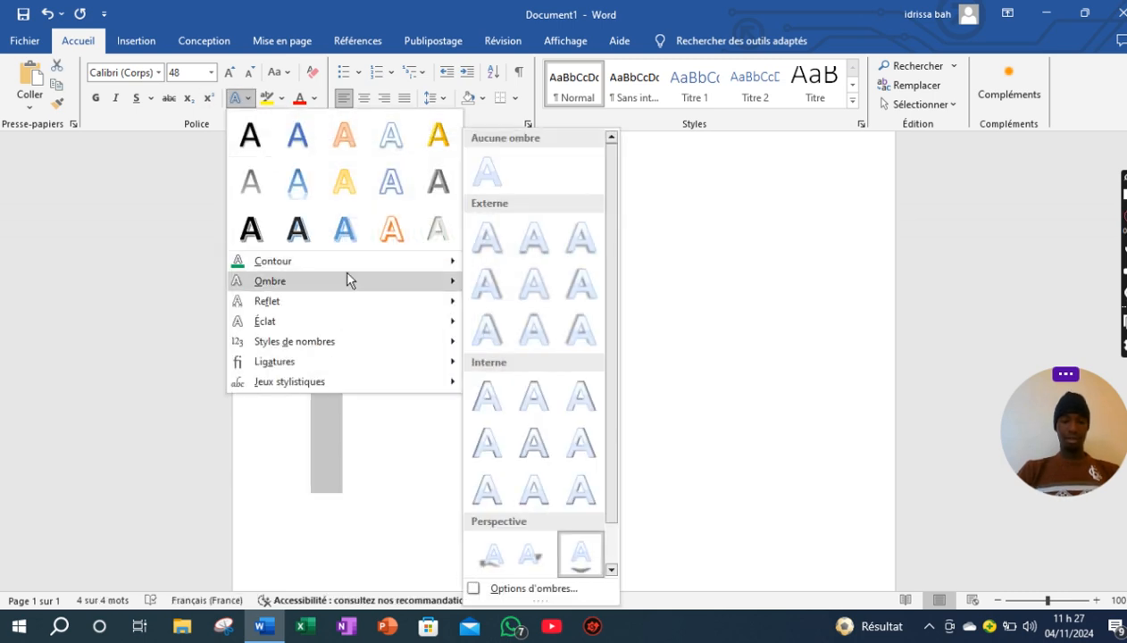
click(501, 176)
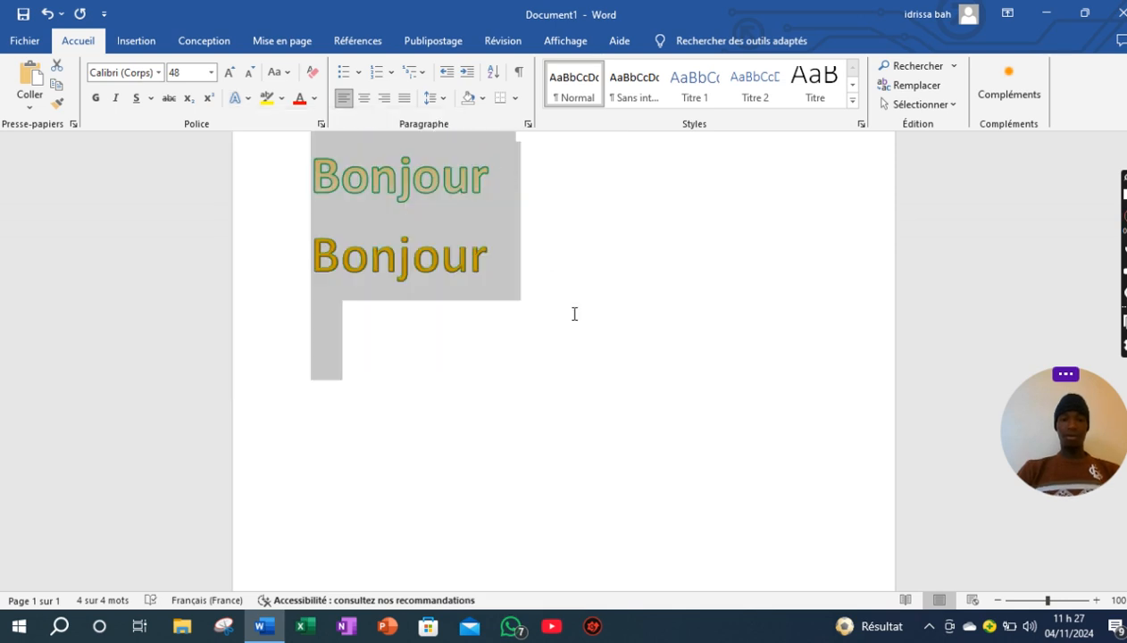
click(556, 347)
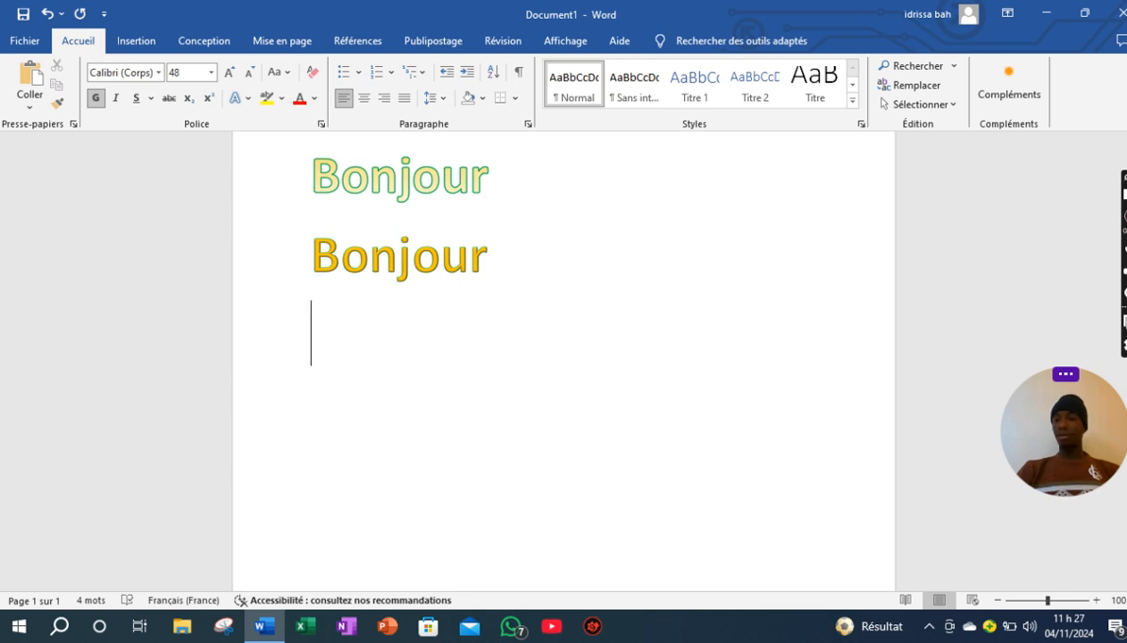
scroll(777, 275, up, 1)
scroll(686, 273, up, 4)
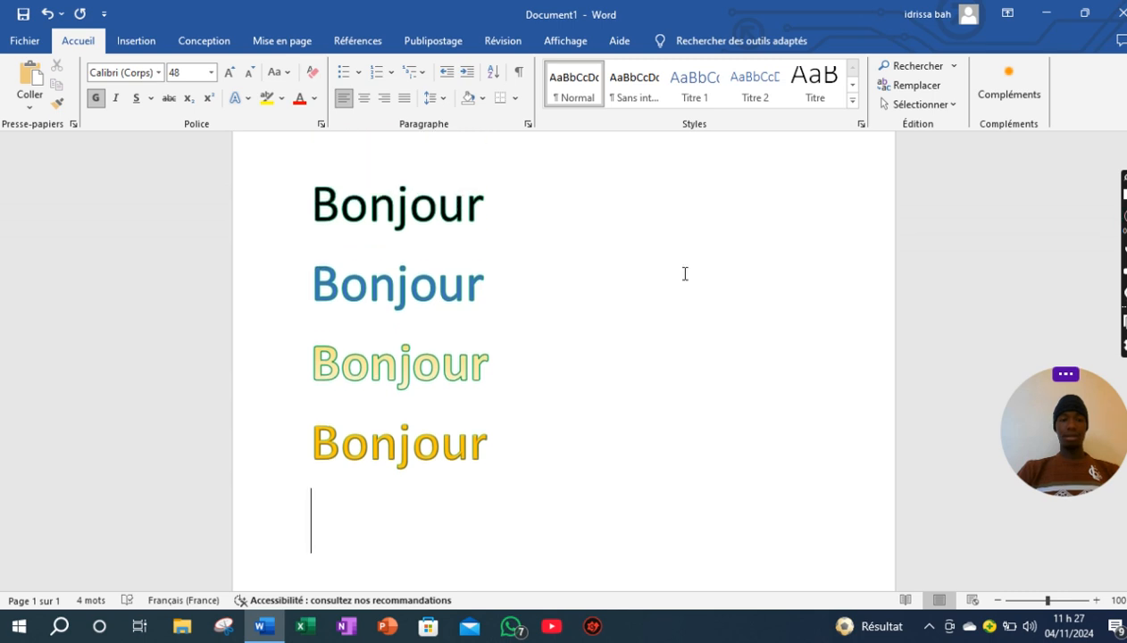
Step: Apply the second perspective shadow, slanting to the right, to the blue "Bonjour" on the second line only
click(277, 310)
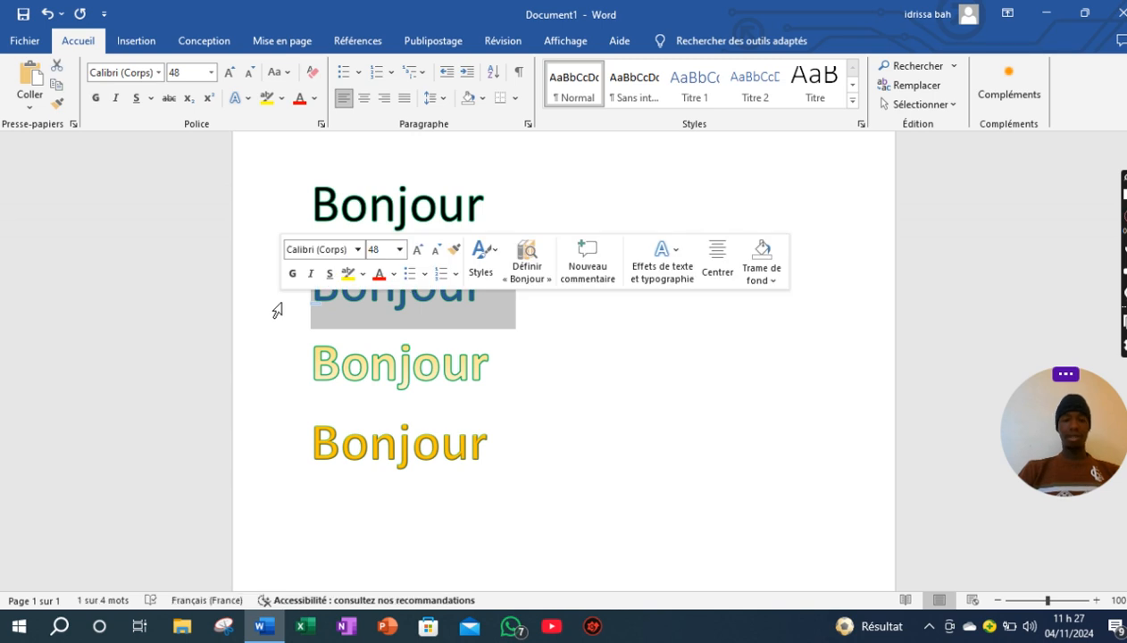
click(248, 99)
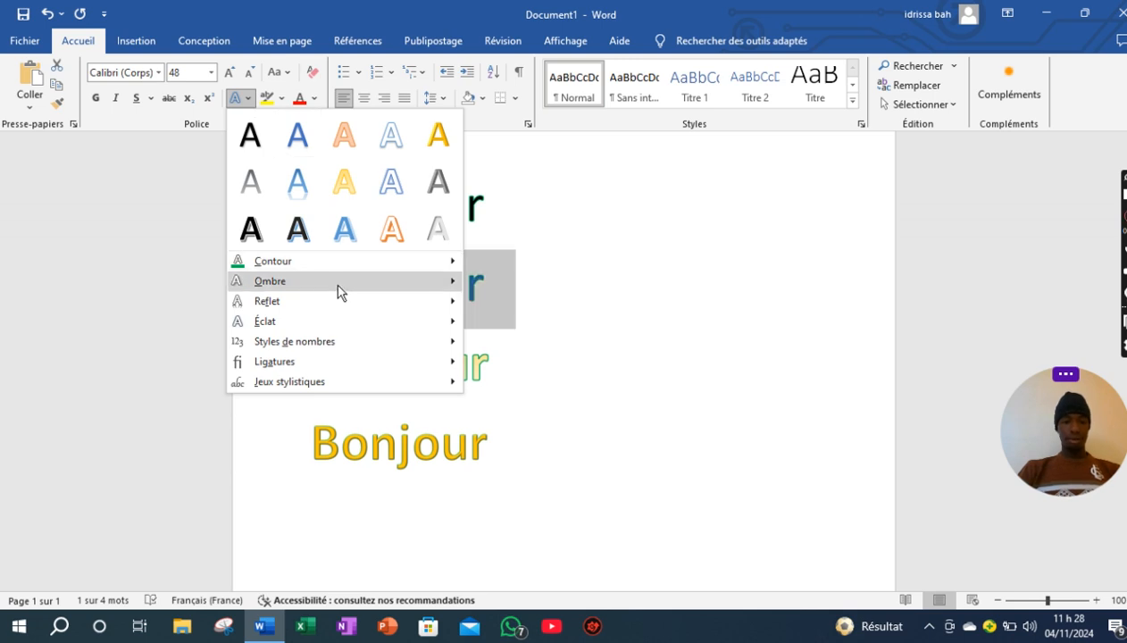
mouse_move(336, 295)
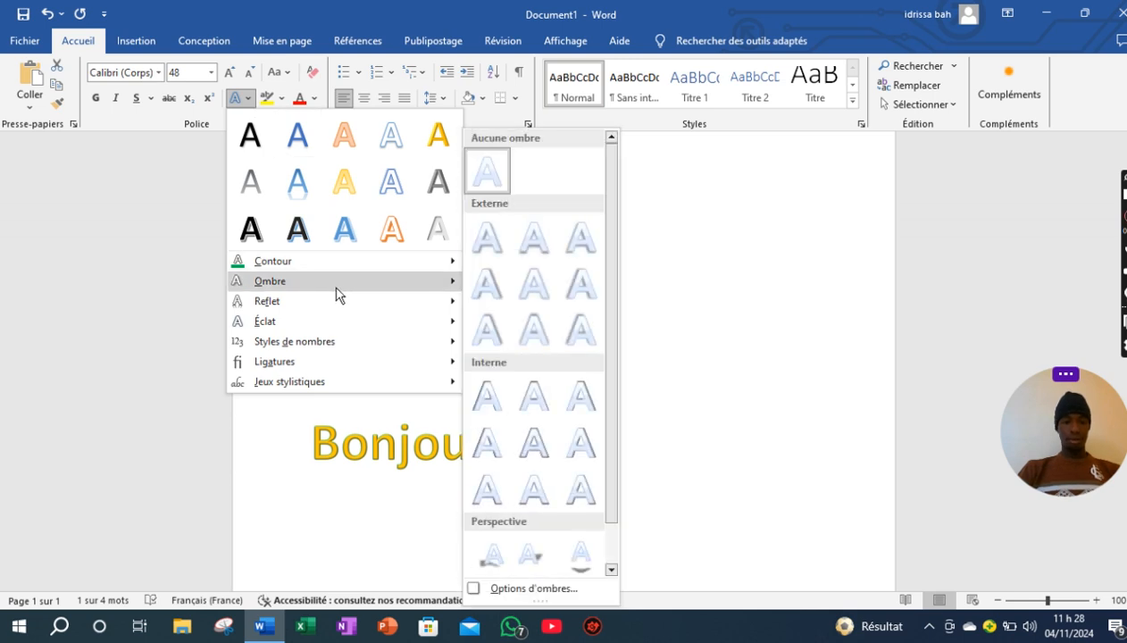
click(533, 560)
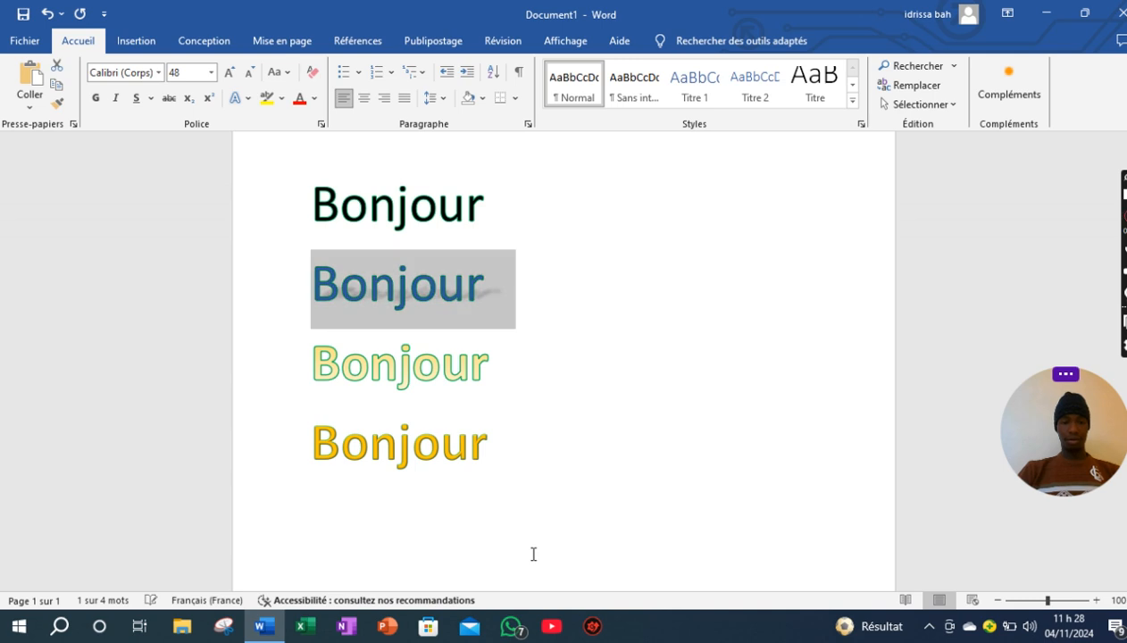
click(611, 397)
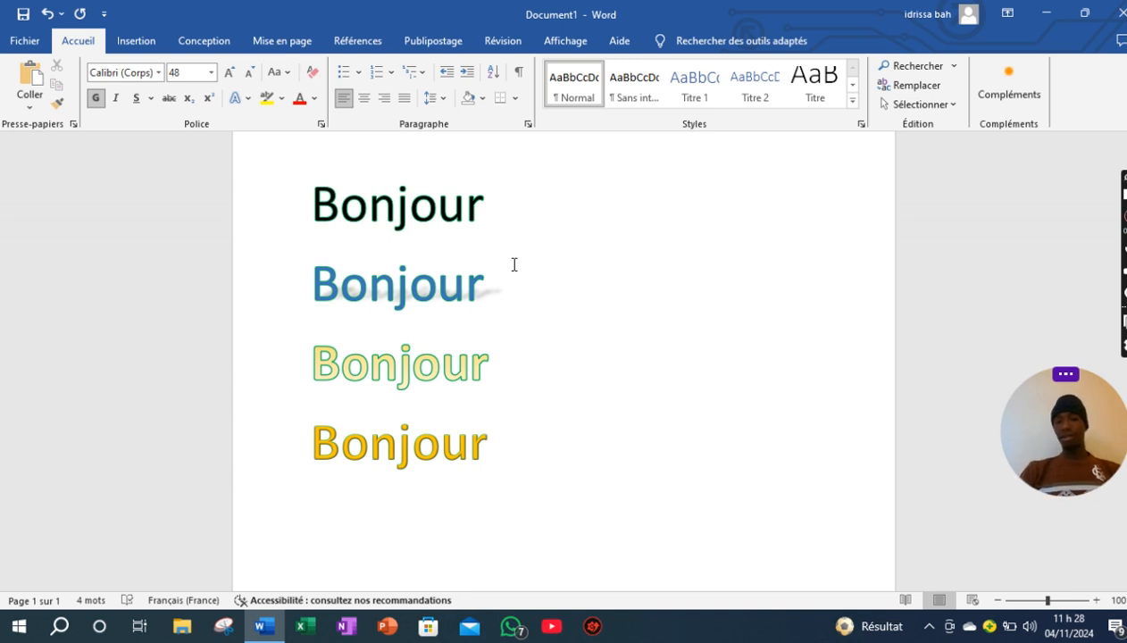
click(249, 100)
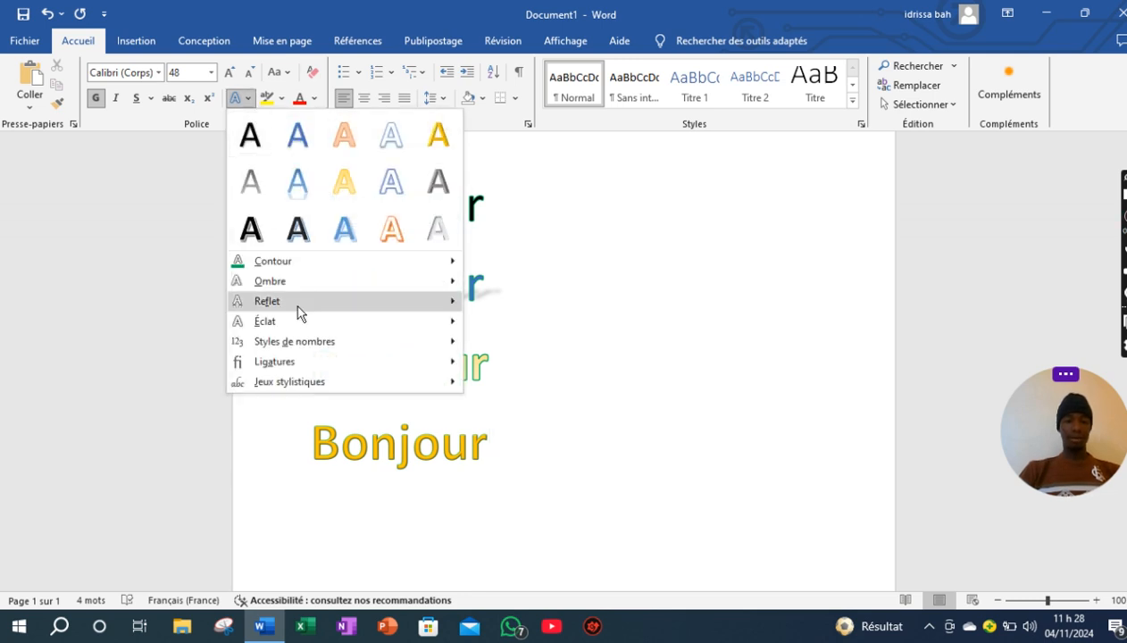
mouse_move(297, 327)
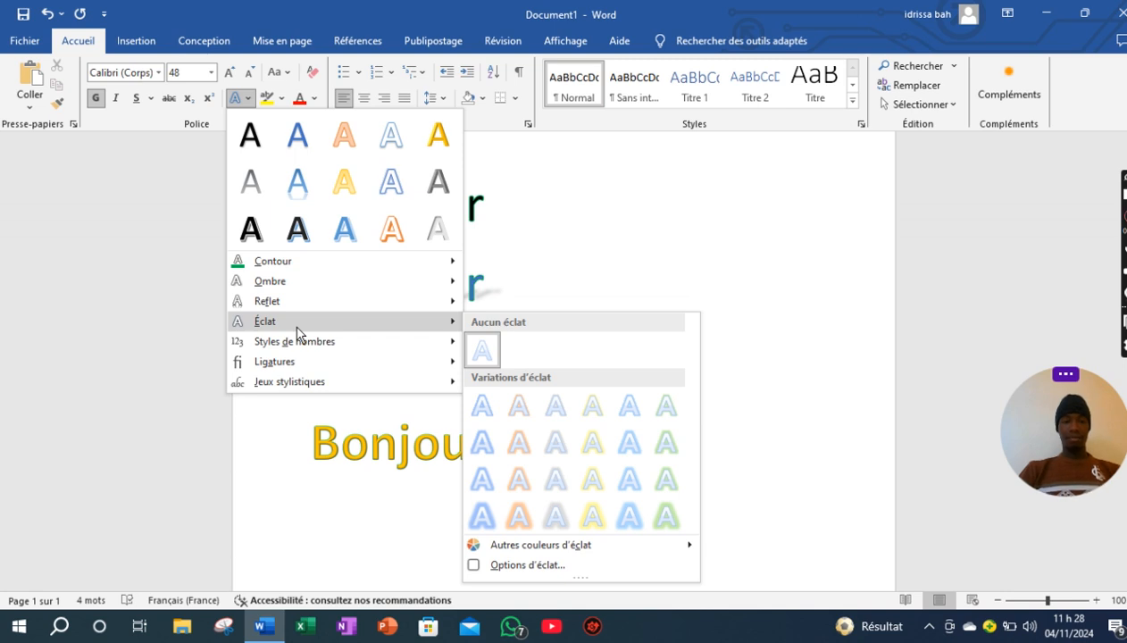
click(518, 442)
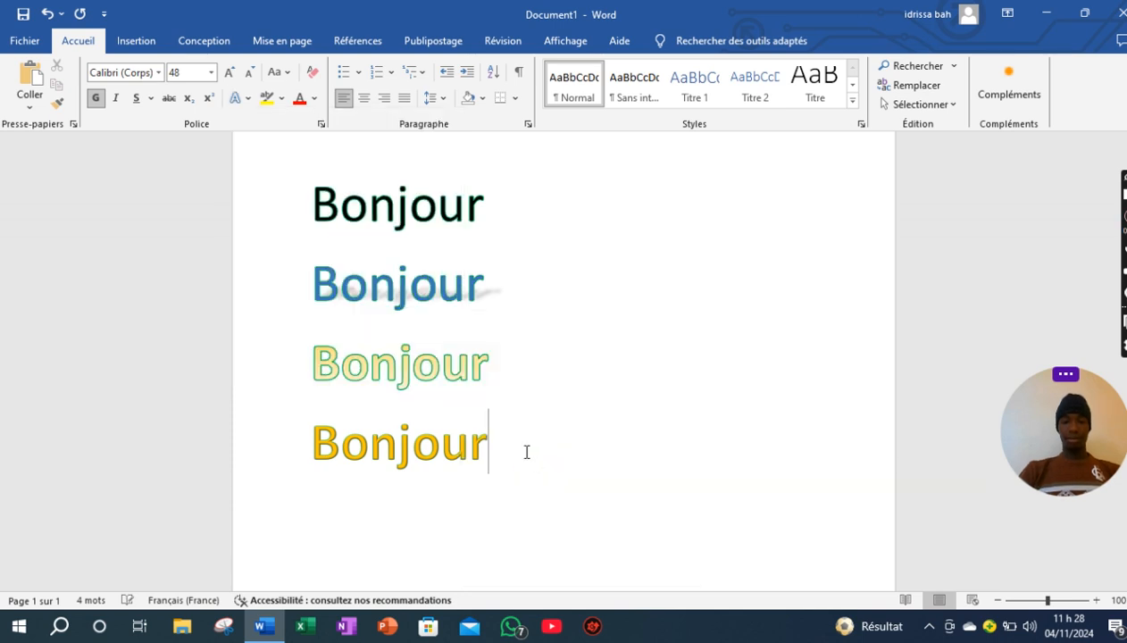
Step: Apply the orange glow from the third row of glow variations to all four "Bonjour" lines
key(ctrl+a)
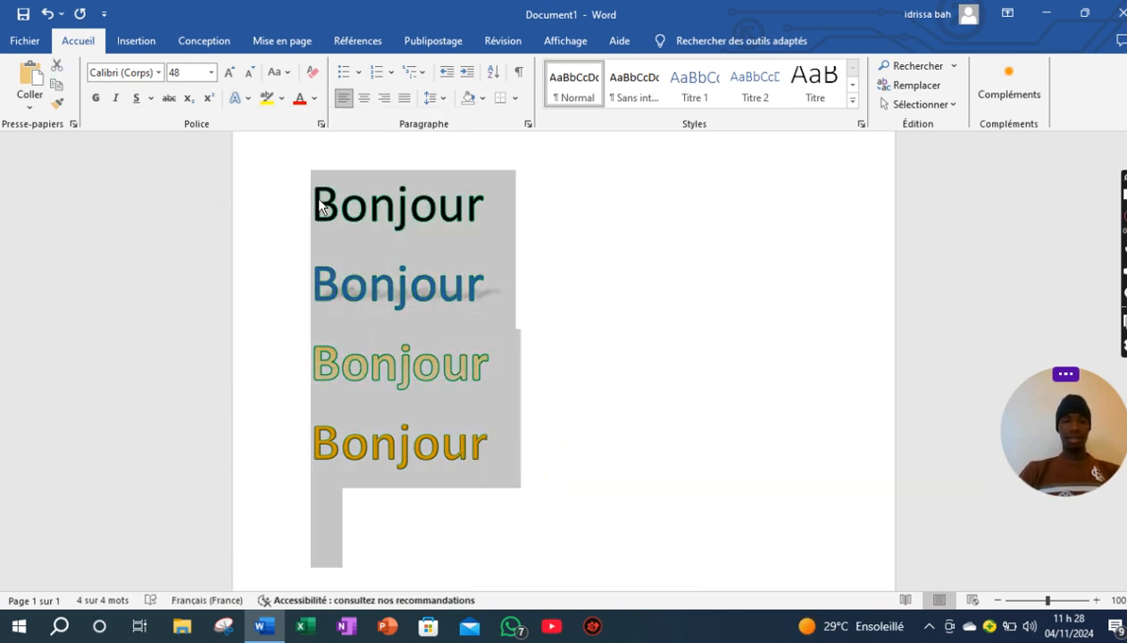
click(249, 98)
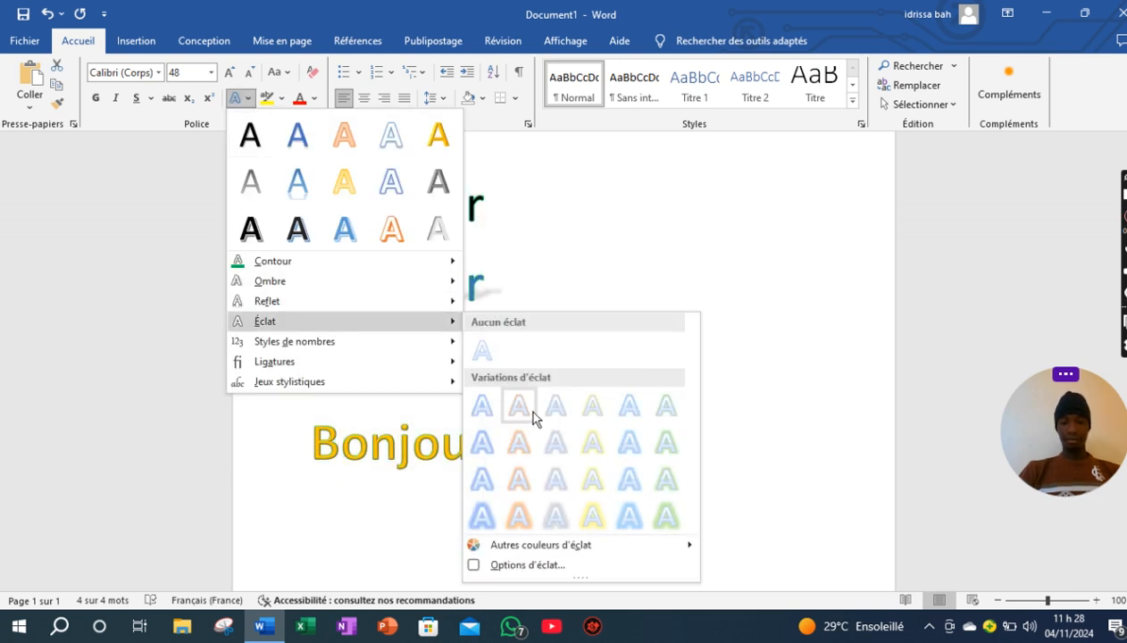
click(522, 485)
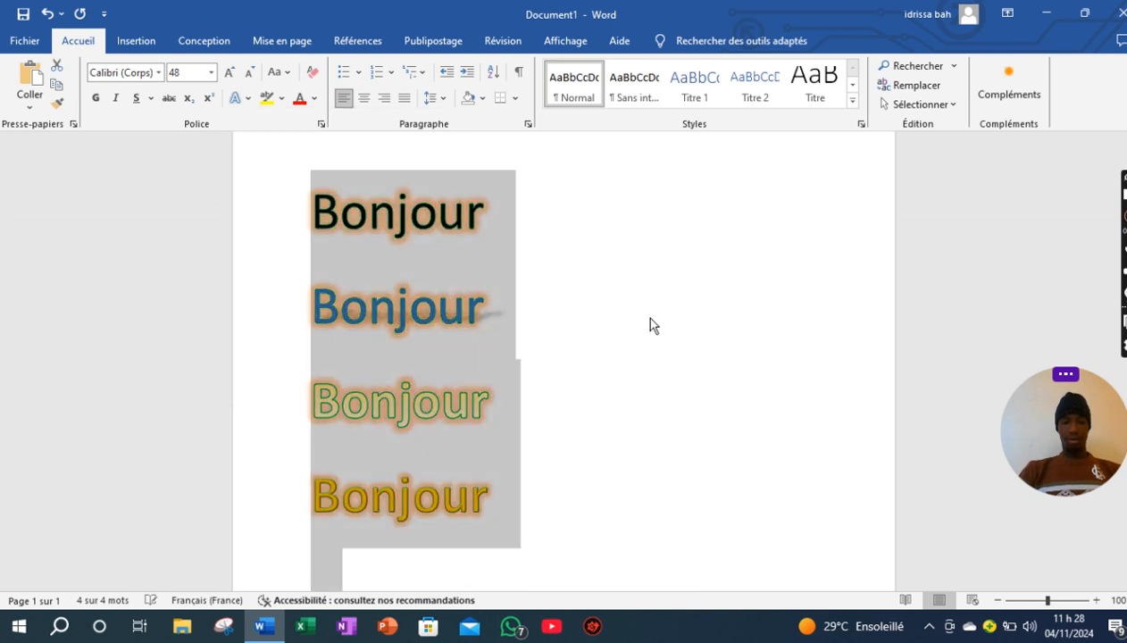
click(641, 314)
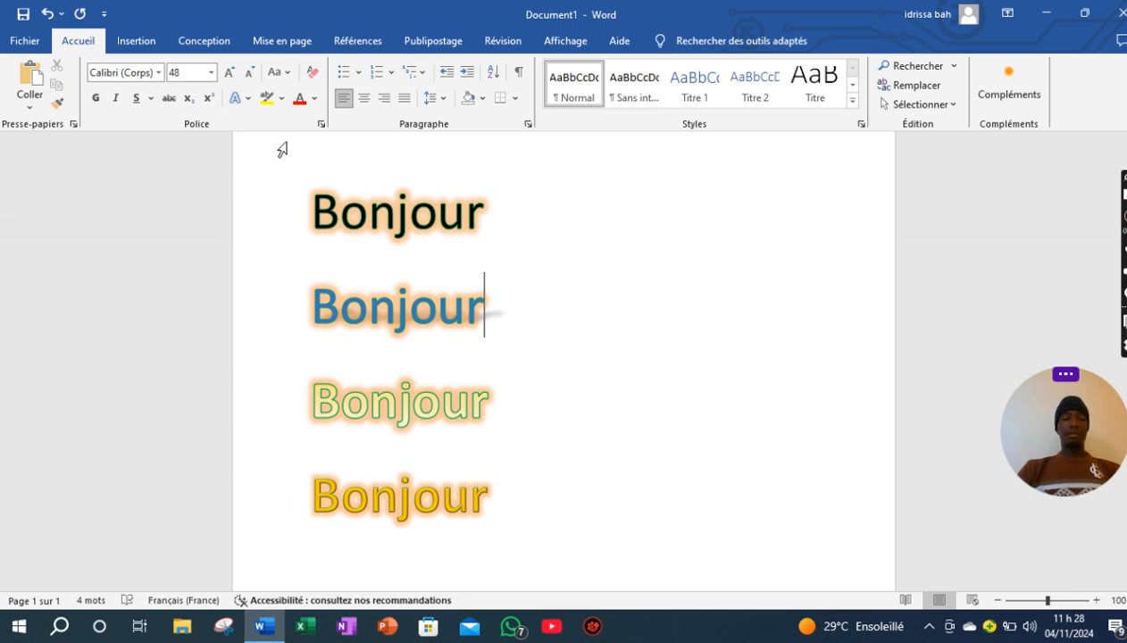
click(248, 102)
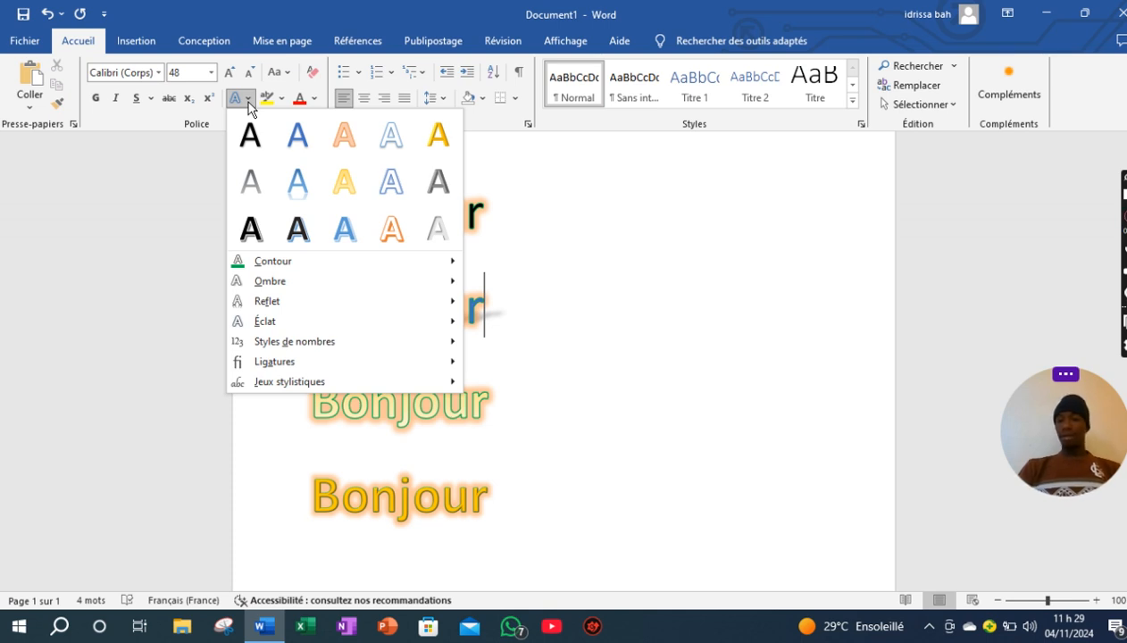
click(541, 220)
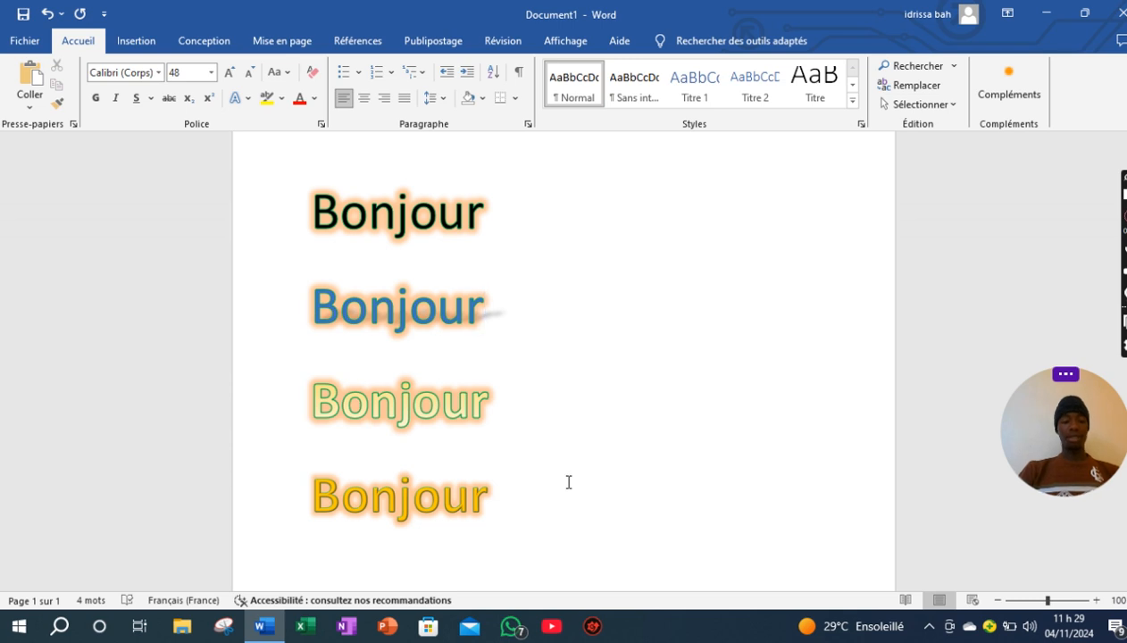
Step: Switch all four "Bonjour" lines between centred and left alignment, ending with them centred
key(ctrl+a)
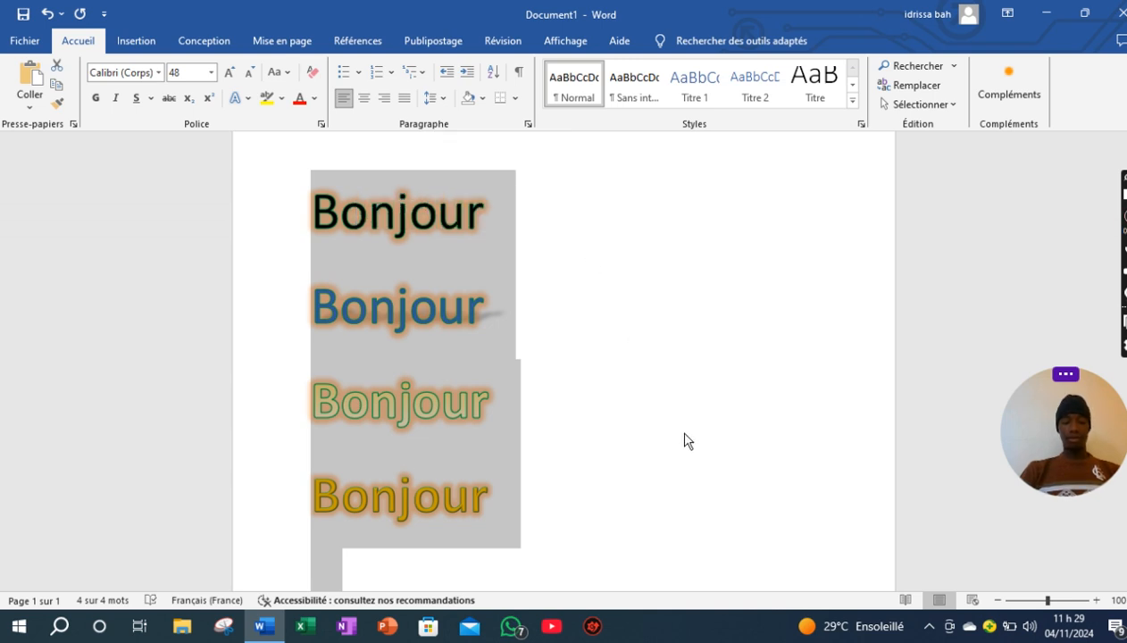
key(ctrl+e)
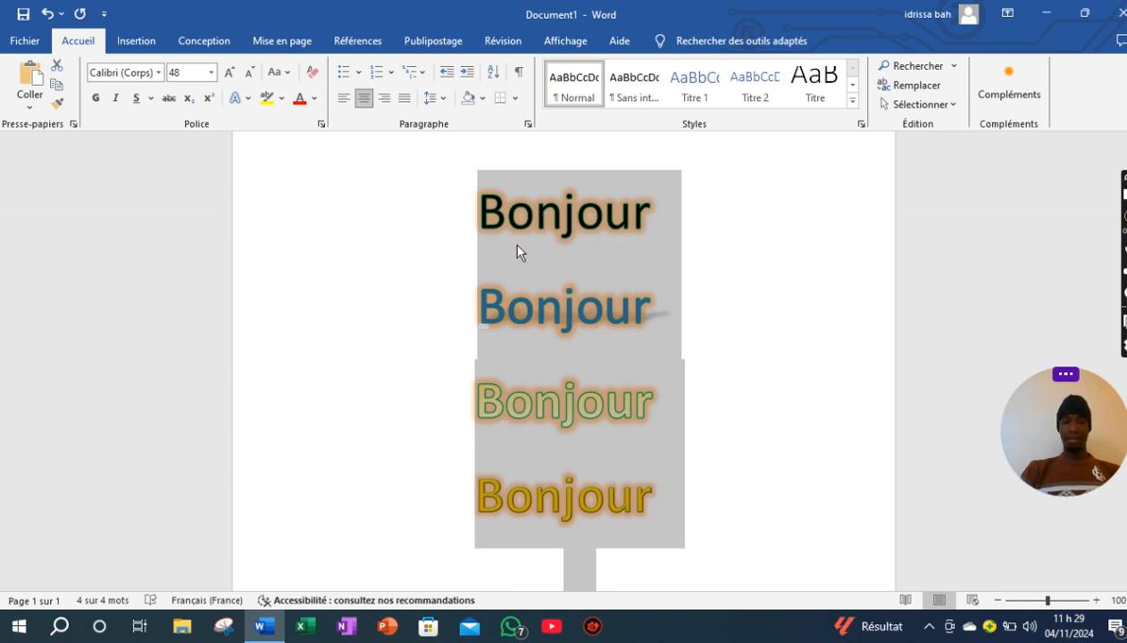
click(366, 103)
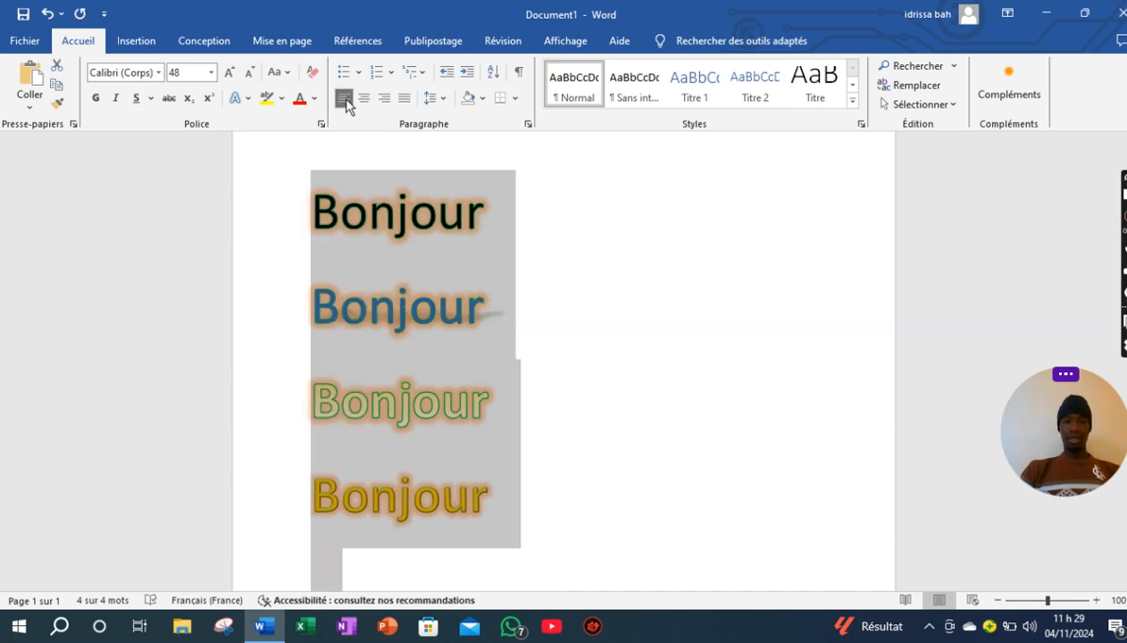
click(365, 102)
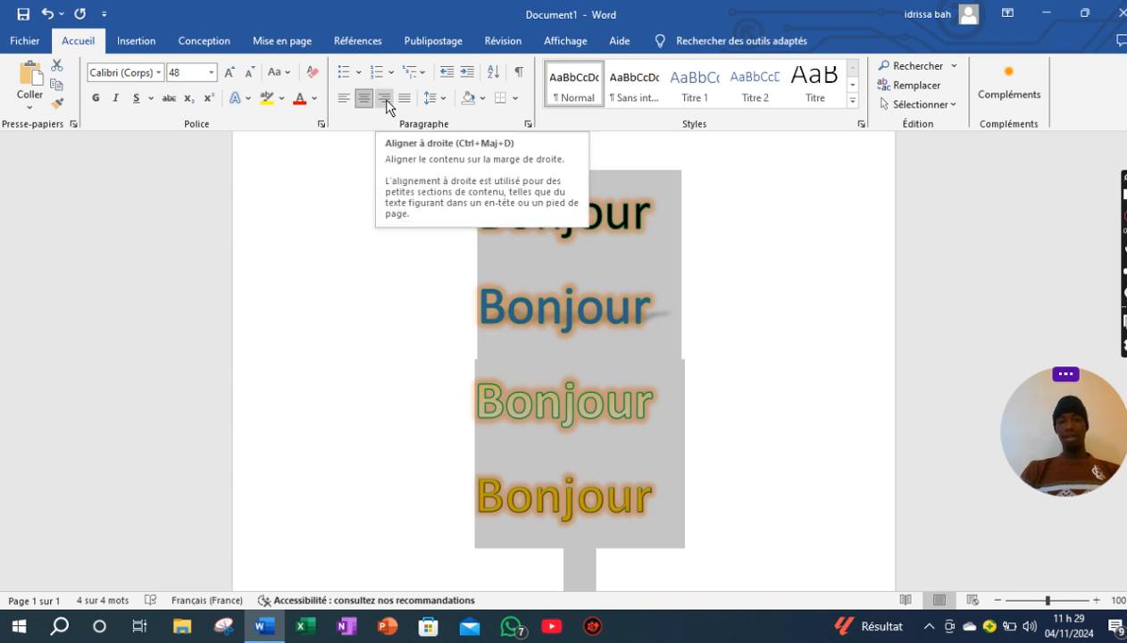
Step: Try right alignment on all four "Bonjour" lines and replace it with justified alignment
click(385, 100)
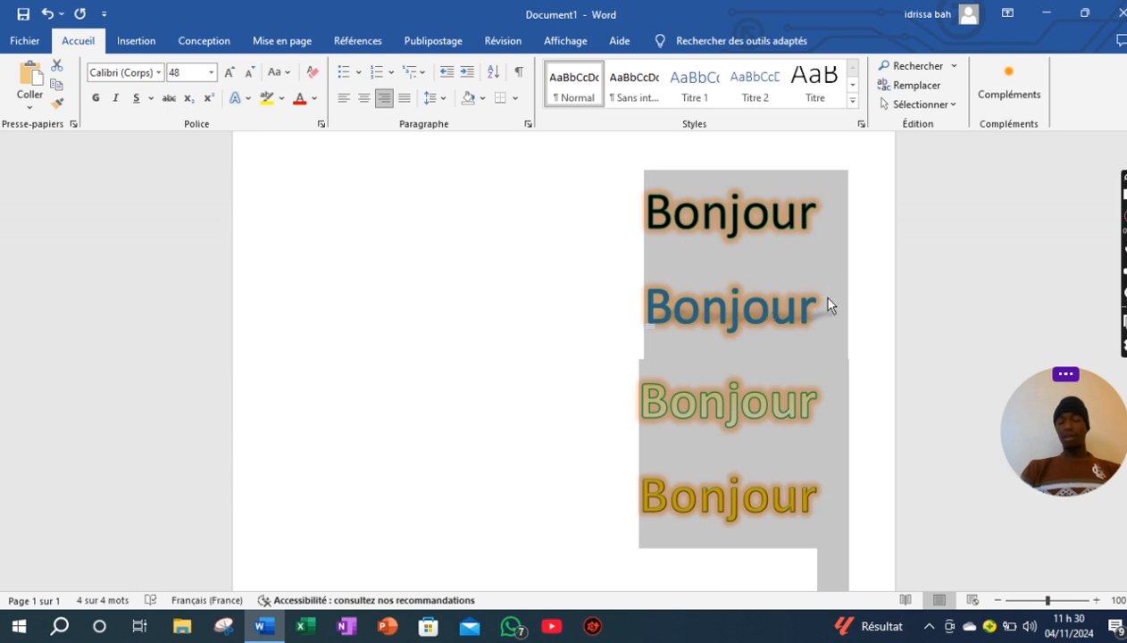
click(406, 100)
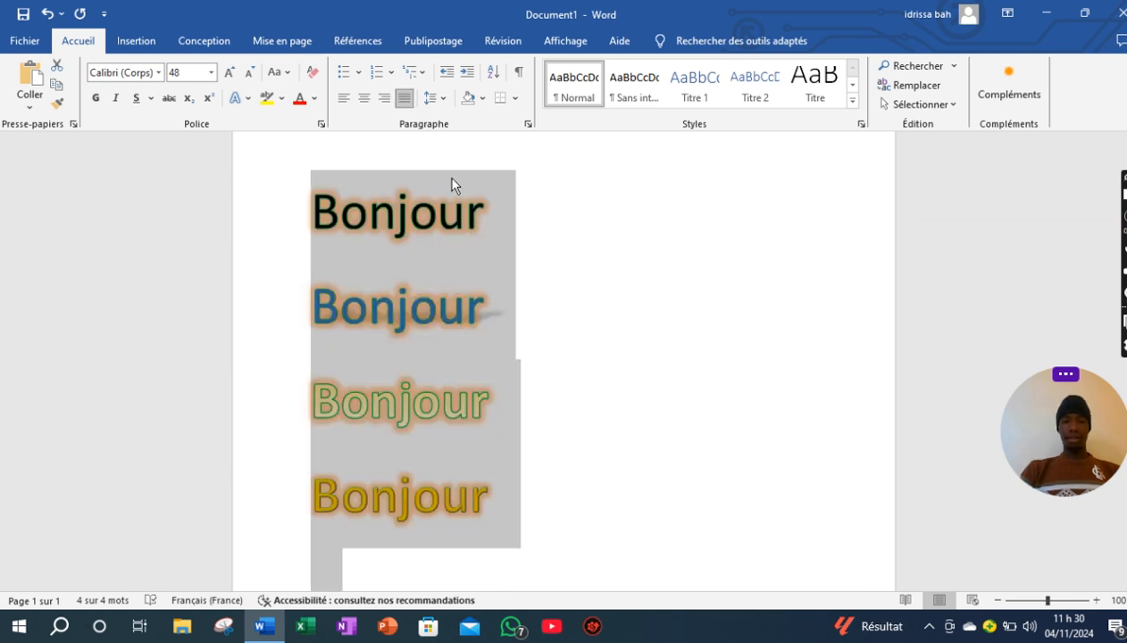